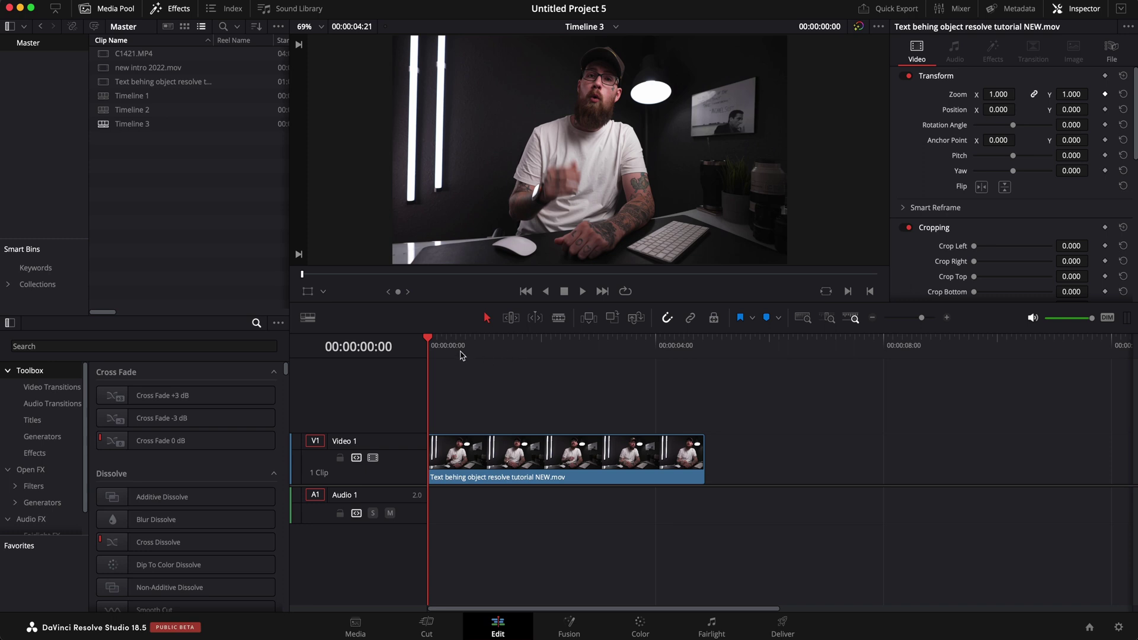
- Try a 1.330 zoom on the clip, then undo it
{"action": "left_click_drag", "start_coordinate": [995, 93], "coordinate": [997, 99]}
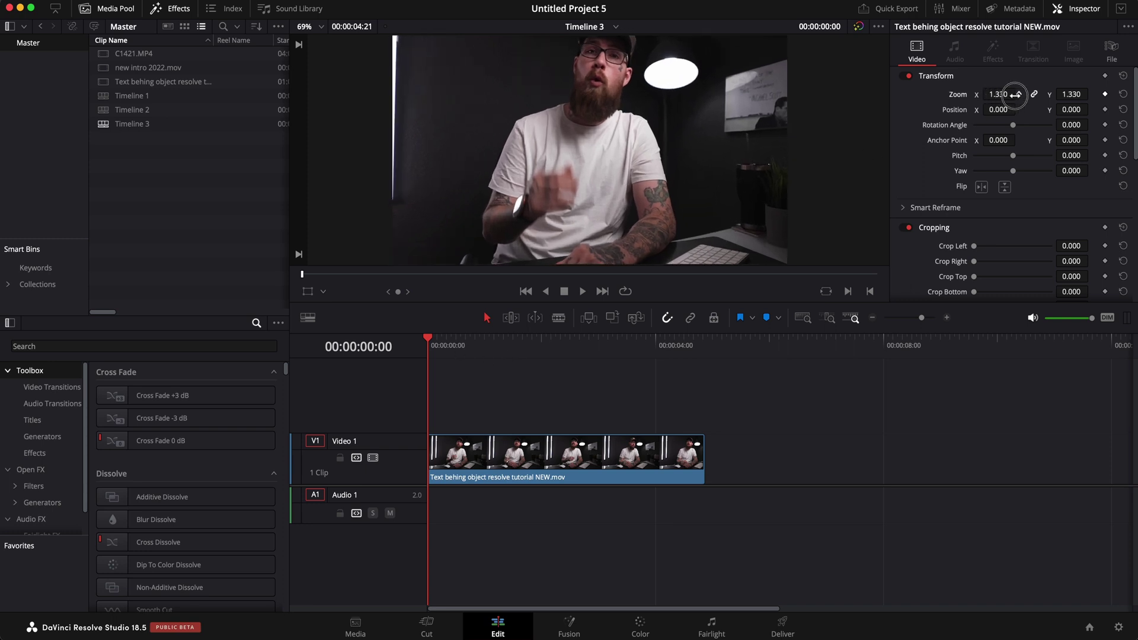
{"action": "key", "text": "super+z"}
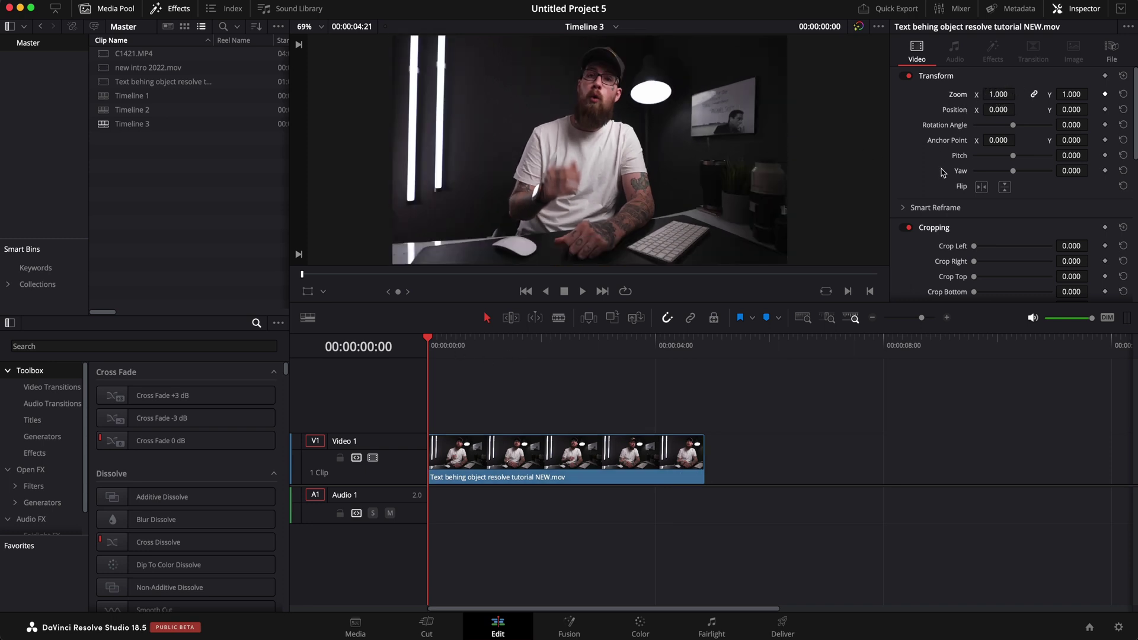
{"action": "scroll", "coordinate": [943, 172], "scroll_direction": "down", "scroll_amount": 8}
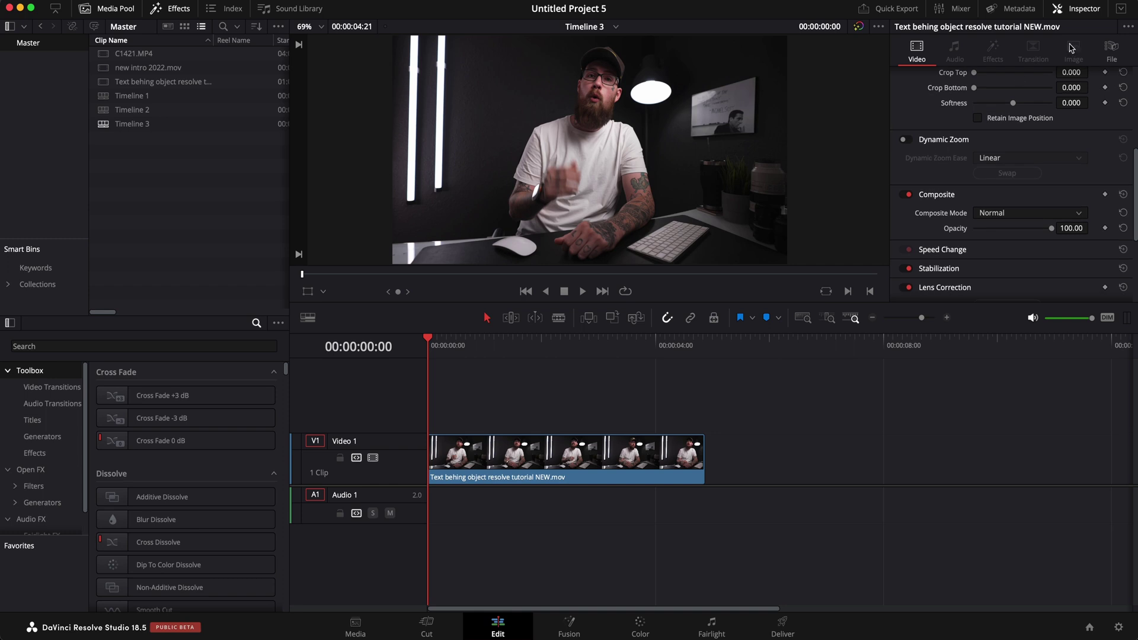
- Enable Dynamic Zoom with Ease In, preview it, then turn Dynamic Zoom off again
{"action": "left_click", "coordinate": [905, 140]}
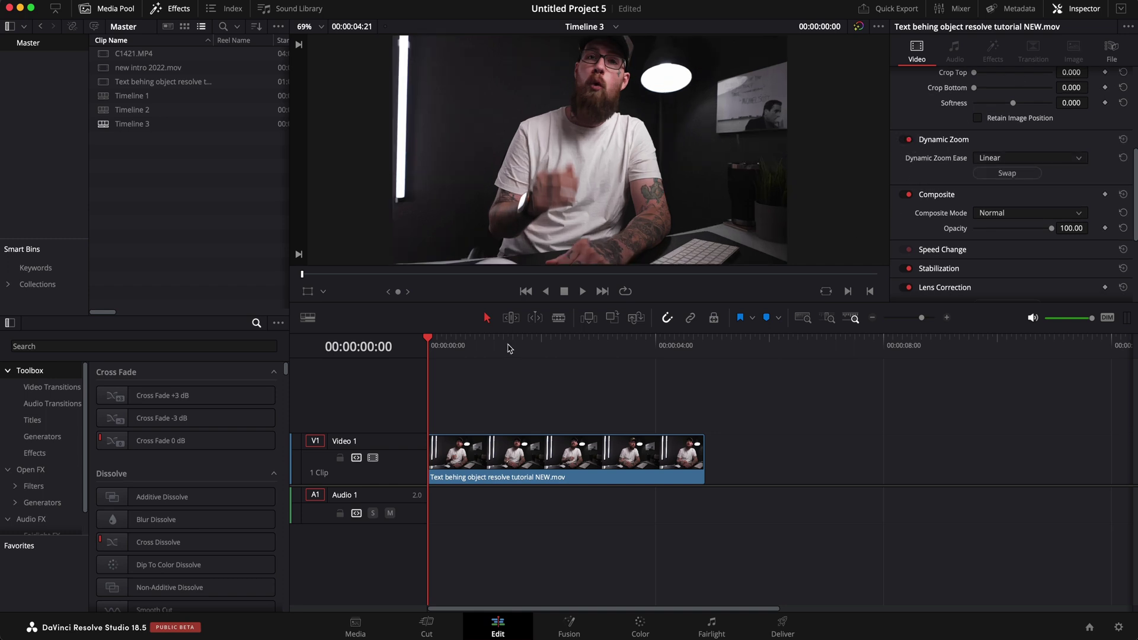
{"action": "left_click_drag", "start_coordinate": [461, 349], "coordinate": [470, 347]}
{"action": "left_click", "coordinate": [1003, 159]}
{"action": "left_click", "coordinate": [991, 188]}
{"action": "key", "text": "space"}
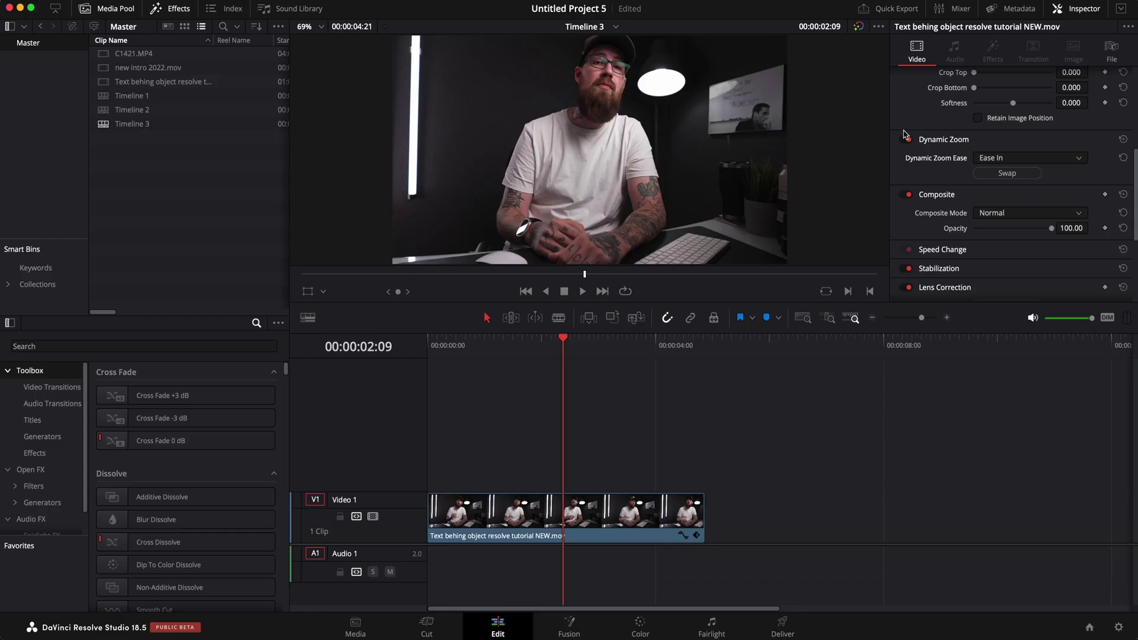
{"action": "left_click", "coordinate": [908, 140]}
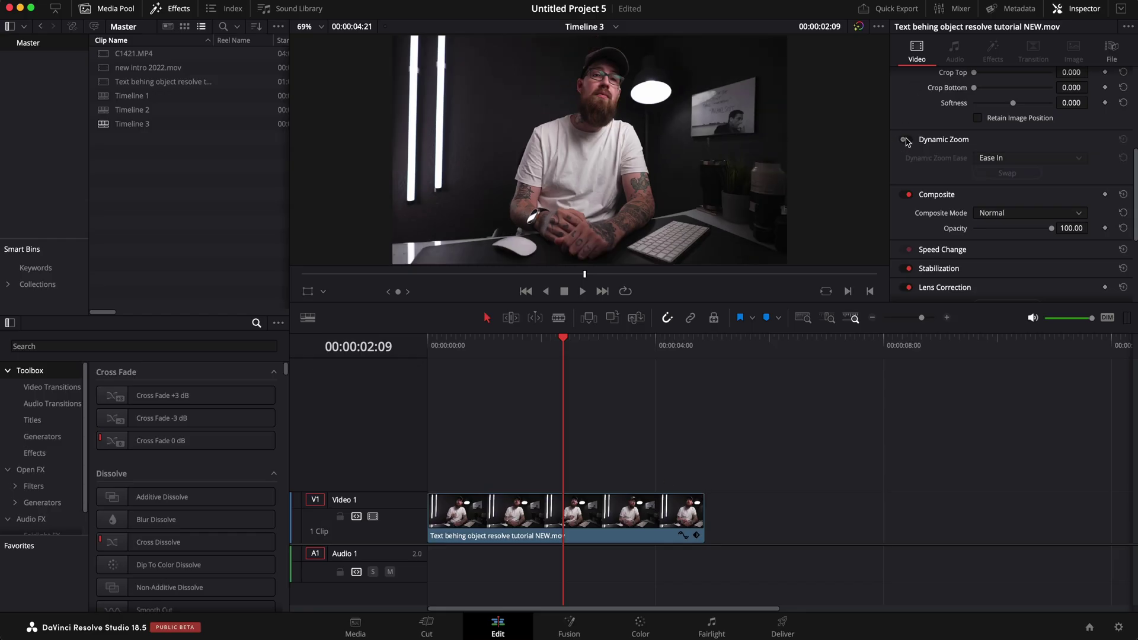
{"action": "left_click_drag", "start_coordinate": [474, 348], "coordinate": [516, 350]}
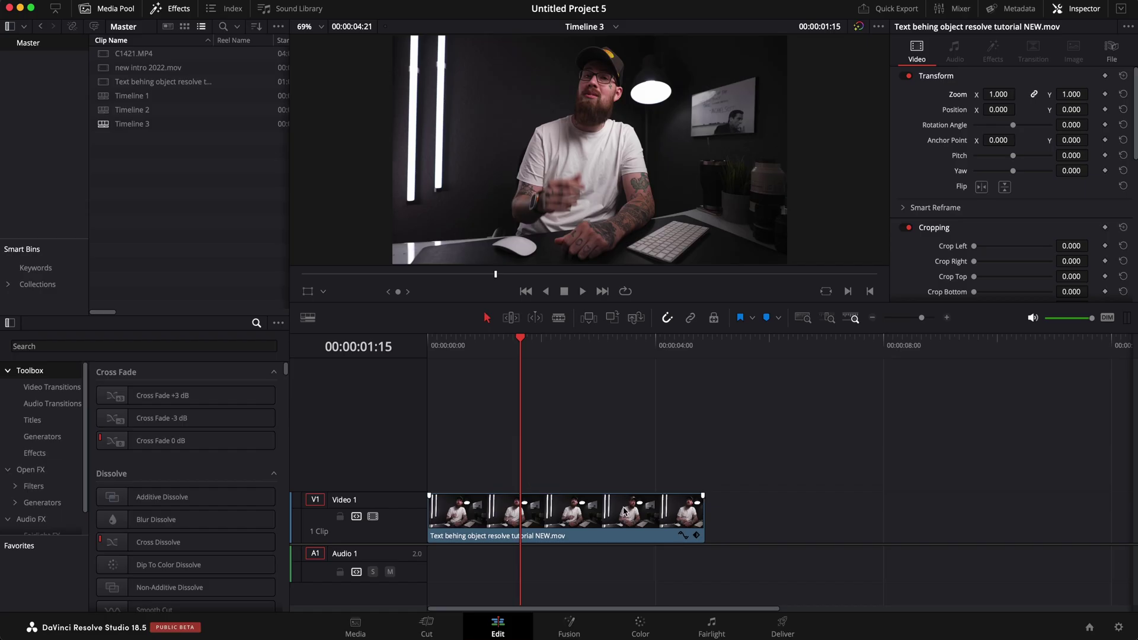
- Add Zoom keyframes with Zoom 1.320 at the clip start, then play back
{"action": "left_click", "coordinate": [1104, 94]}
{"action": "left_click", "coordinate": [461, 349]}
{"action": "key", "text": "Home"}
{"action": "key", "text": "ctrl+s"}
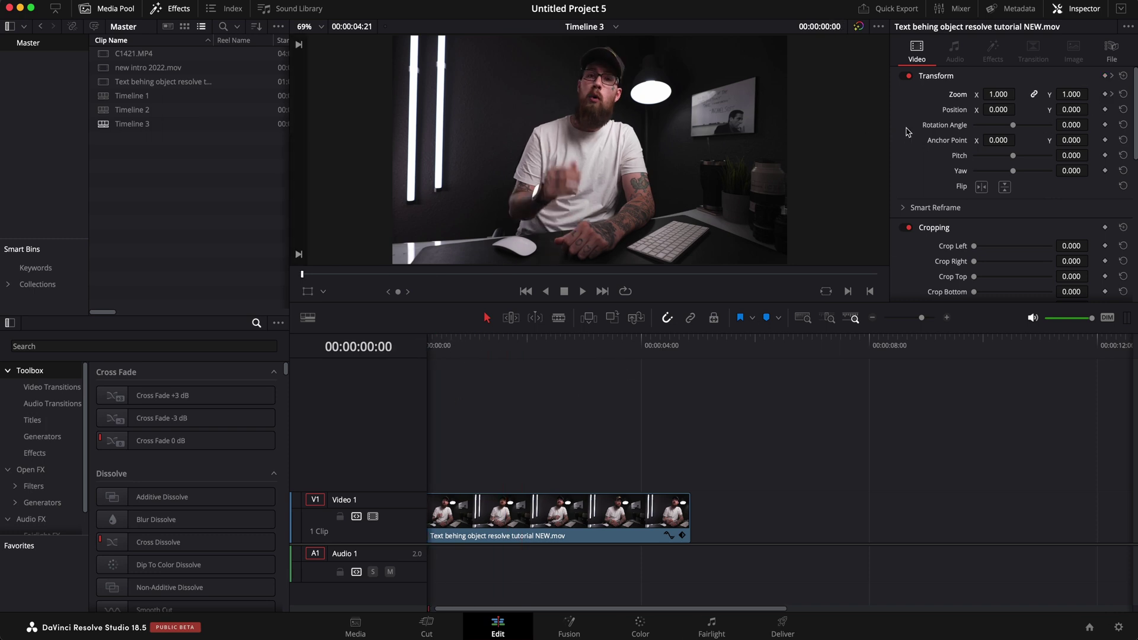
{"action": "left_click_drag", "start_coordinate": [1001, 94], "coordinate": [1003, 97]}
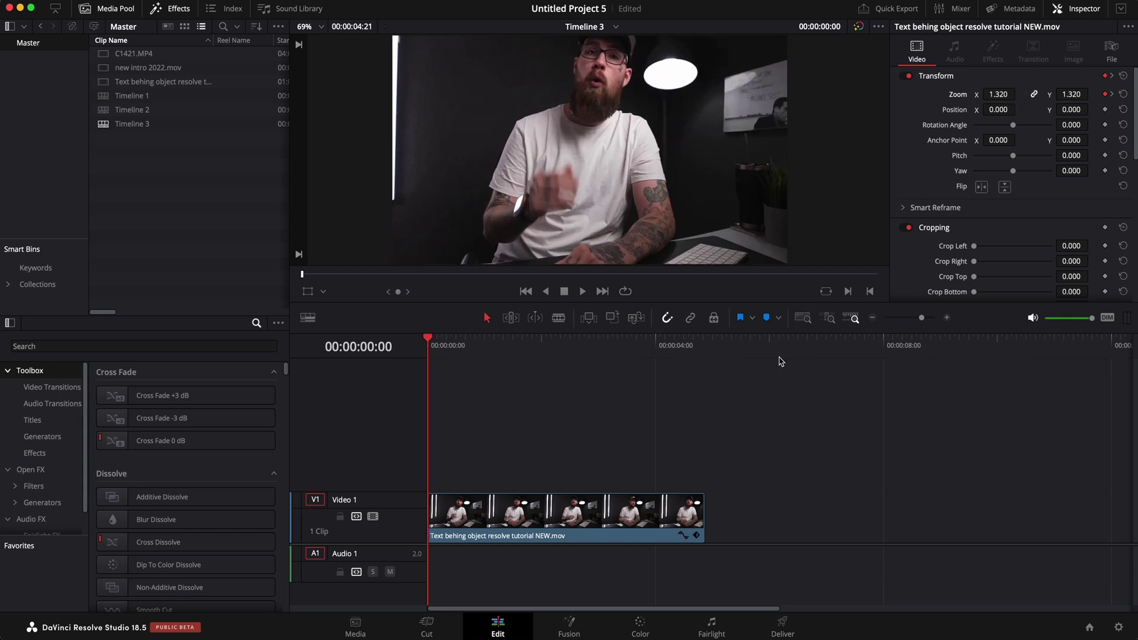
{"action": "key", "text": "space"}
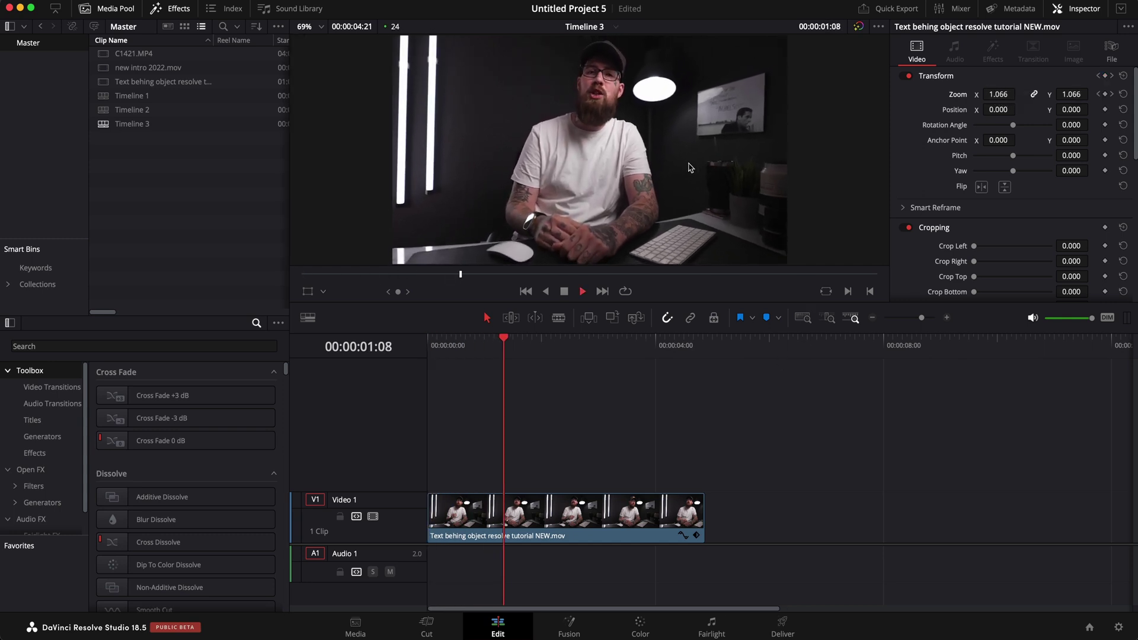
- Apply ease to both Zoom keyframes in the clip's curve view and preview the result
{"action": "left_click", "coordinate": [680, 530]}
{"action": "left_click", "coordinate": [685, 535]}
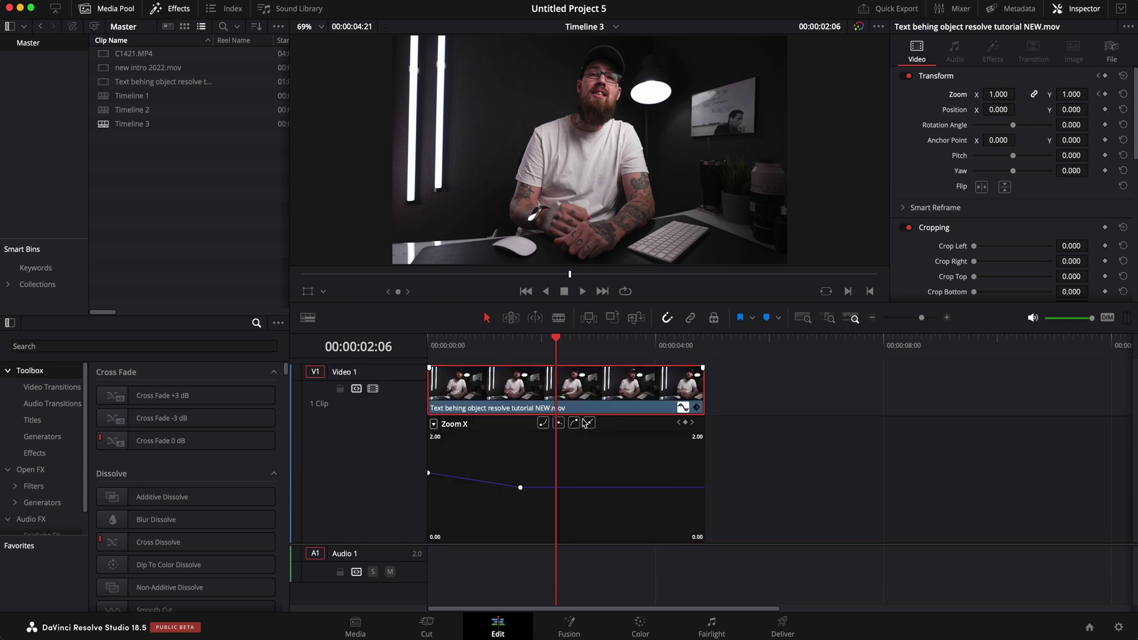
{"action": "left_click", "coordinate": [520, 487]}
{"action": "left_click", "coordinate": [574, 424]}
{"action": "key", "text": "Home"}
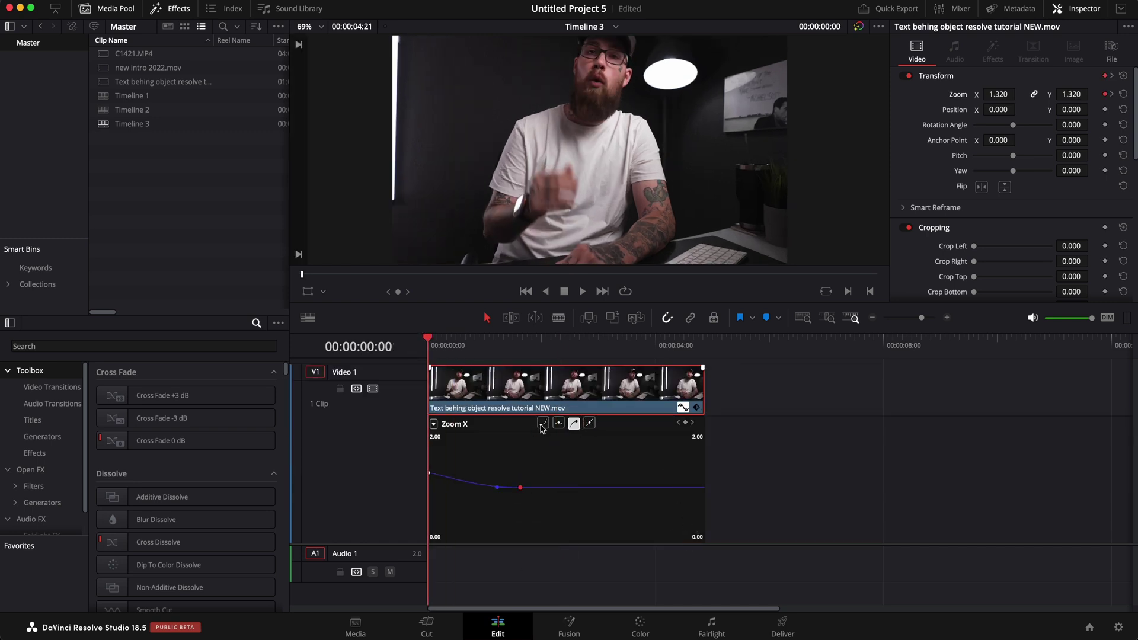
{"action": "left_click", "coordinate": [428, 473]}
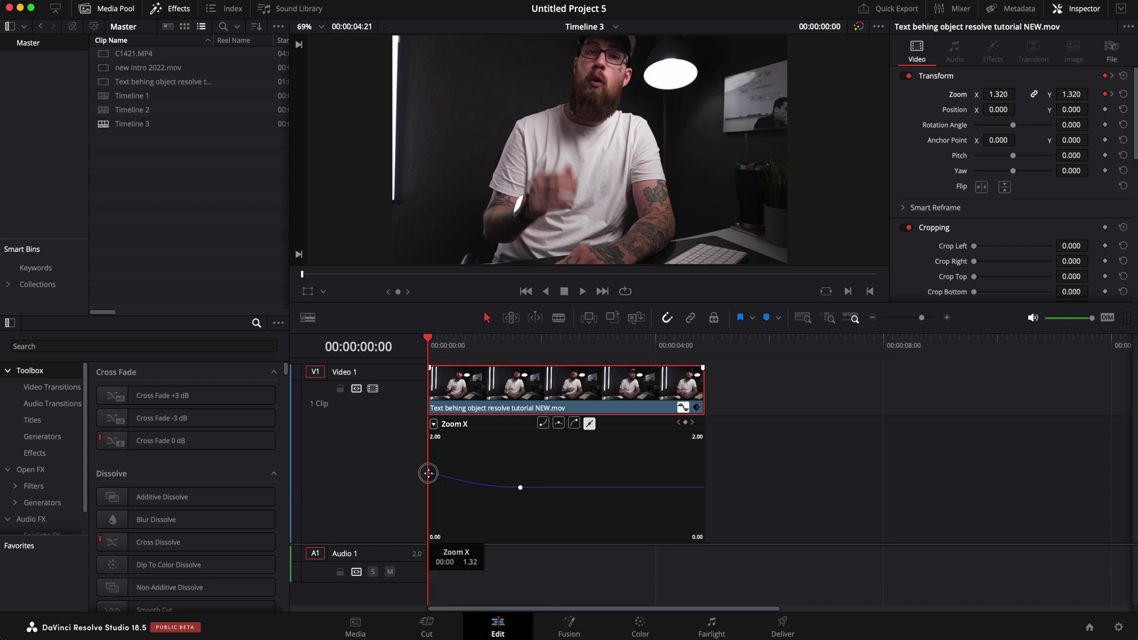
{"action": "left_click", "coordinate": [543, 424]}
{"action": "key", "text": "space"}
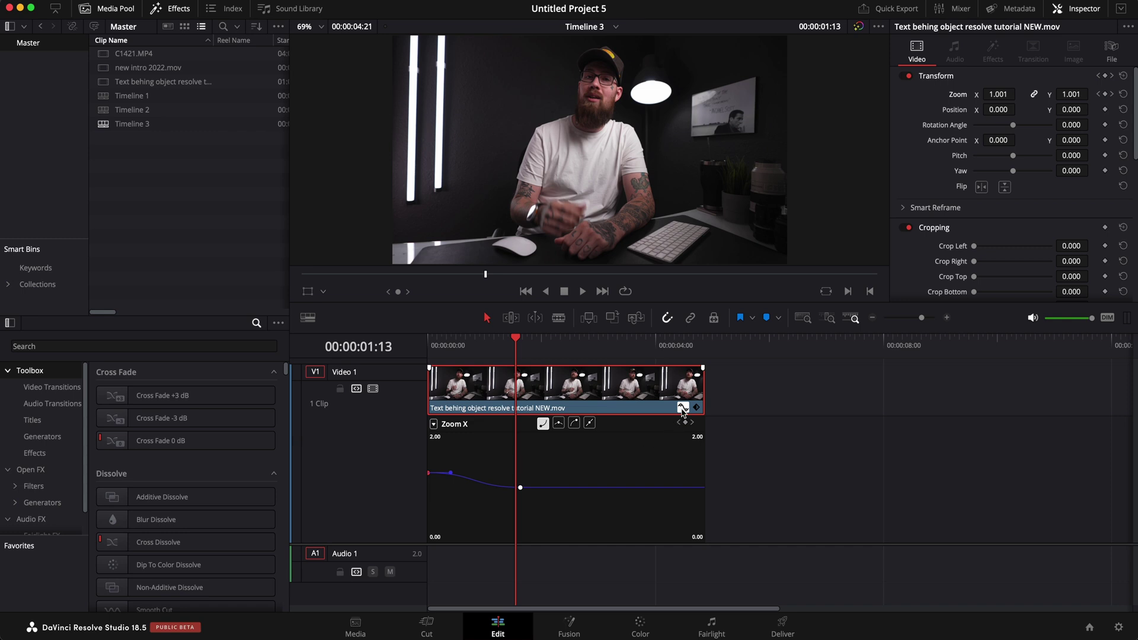
{"action": "left_click", "coordinate": [682, 408]}
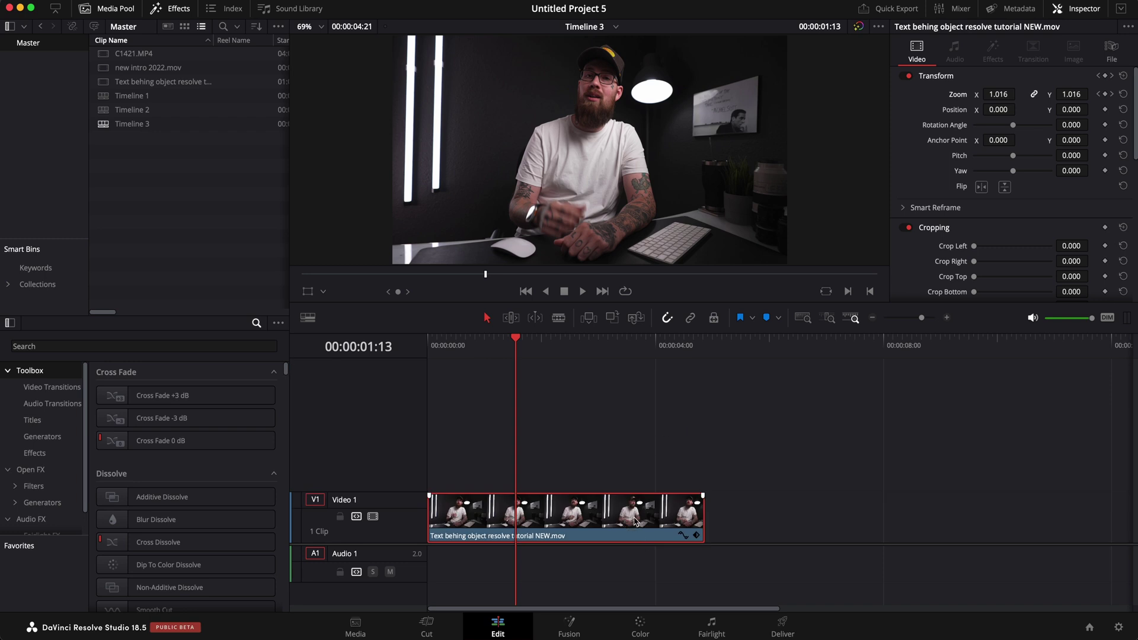
{"action": "left_click", "coordinate": [1099, 95]}
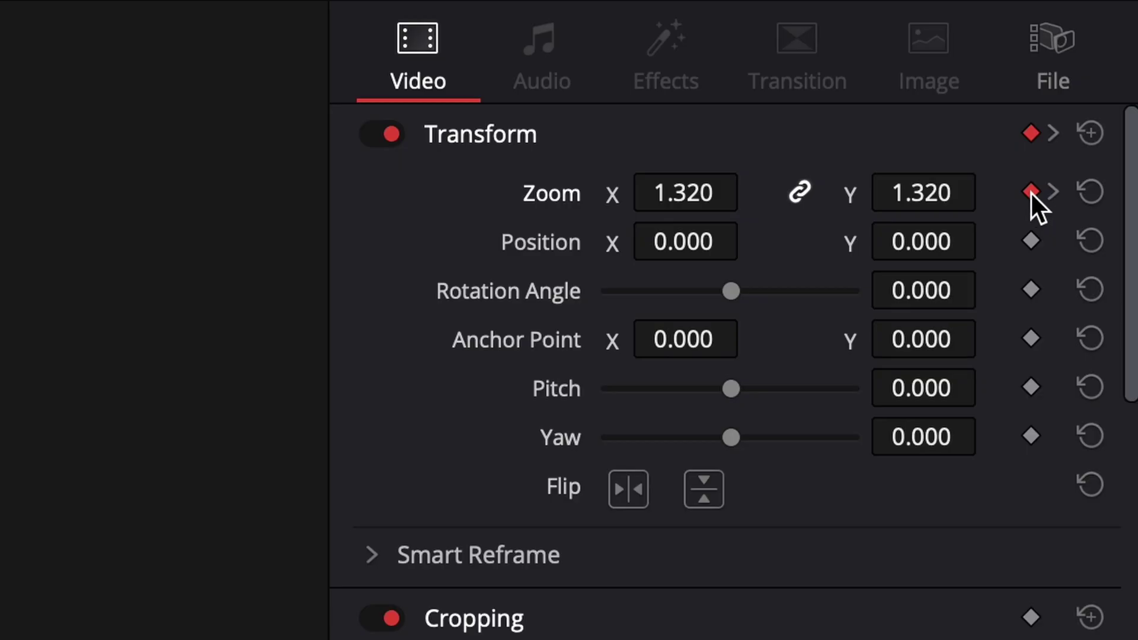
- Set the first Zoom keyframe to Ease Out and the second to Ease In, then play back
{"action": "right_click", "coordinate": [1030, 191]}
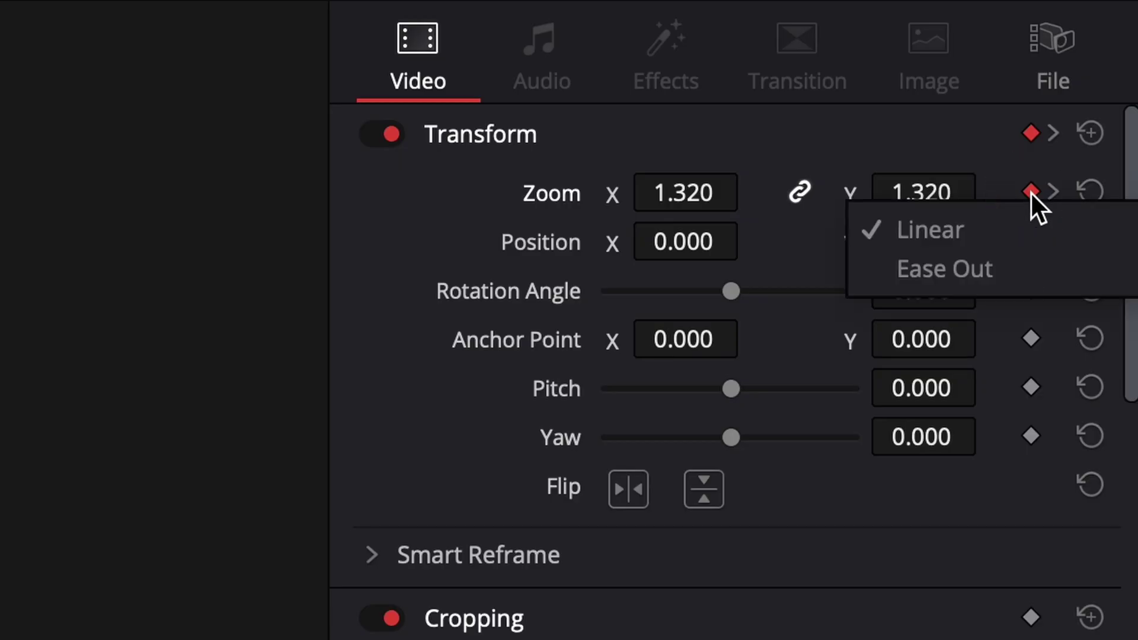
{"action": "left_click", "coordinate": [959, 272]}
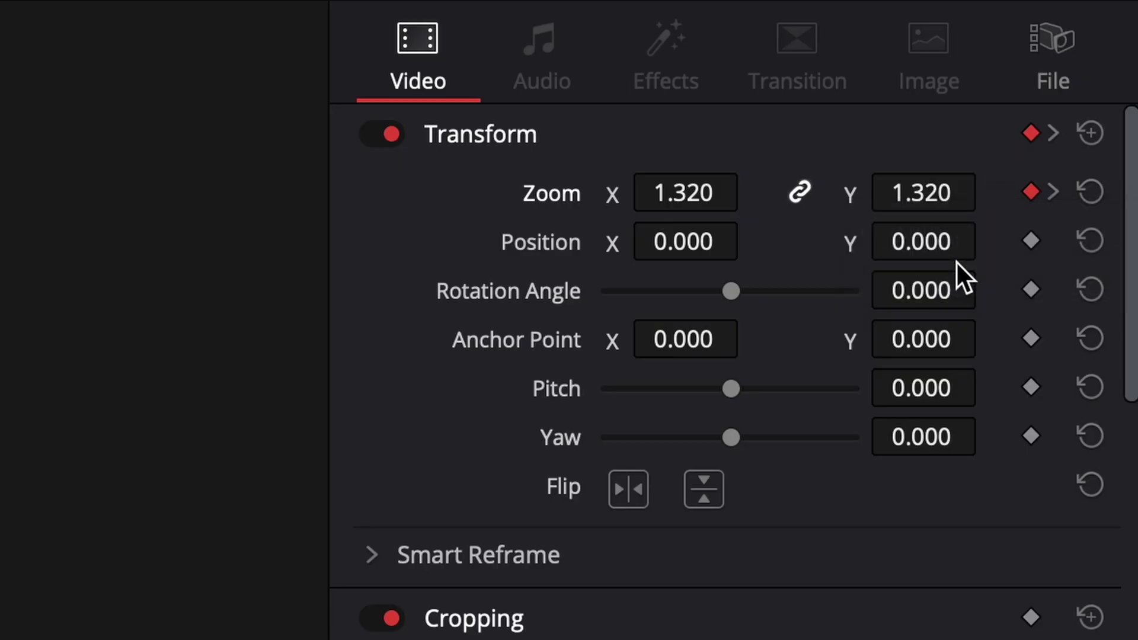
{"action": "left_click", "coordinate": [1053, 190]}
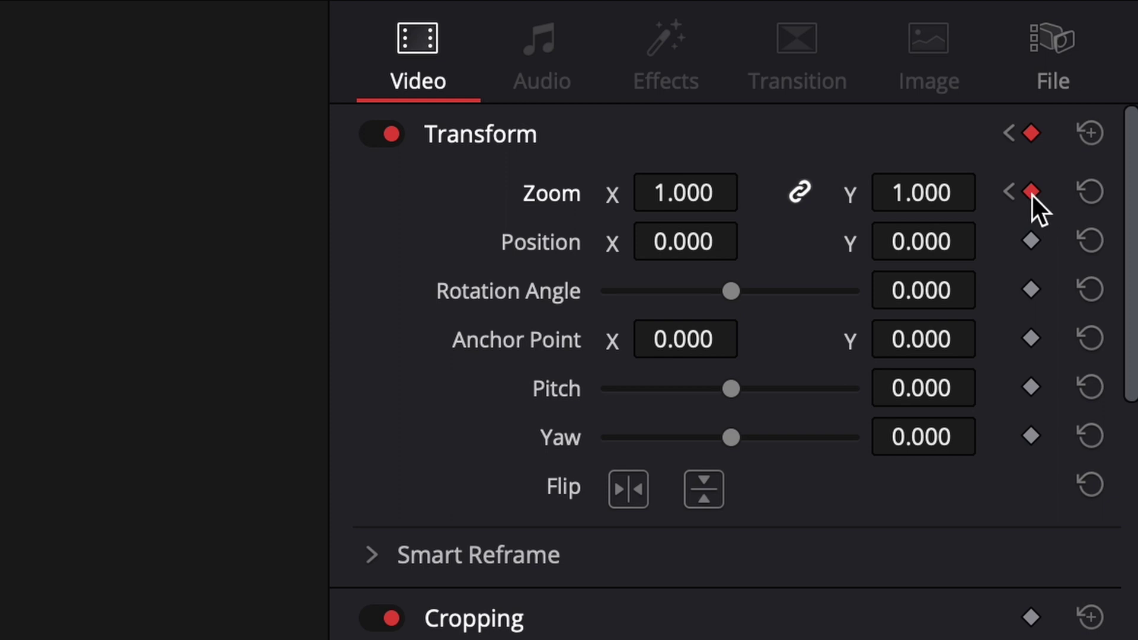
{"action": "right_click", "coordinate": [1031, 193]}
{"action": "left_click", "coordinate": [997, 255]}
{"action": "key", "text": "Home"}
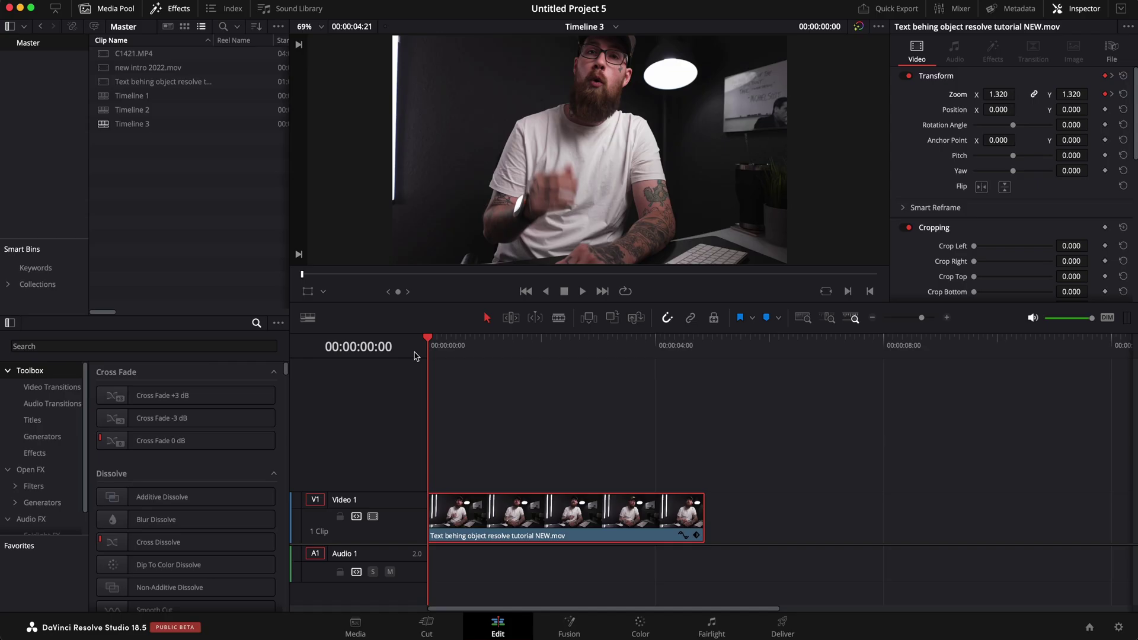
{"action": "key", "text": "space"}
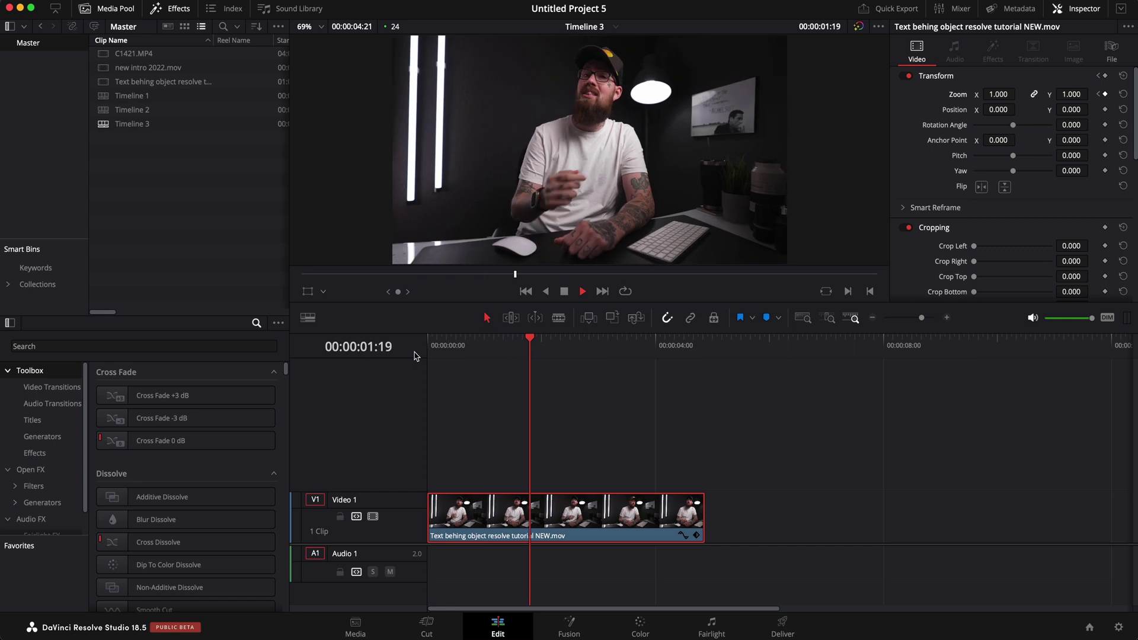
{"action": "key", "text": "space"}
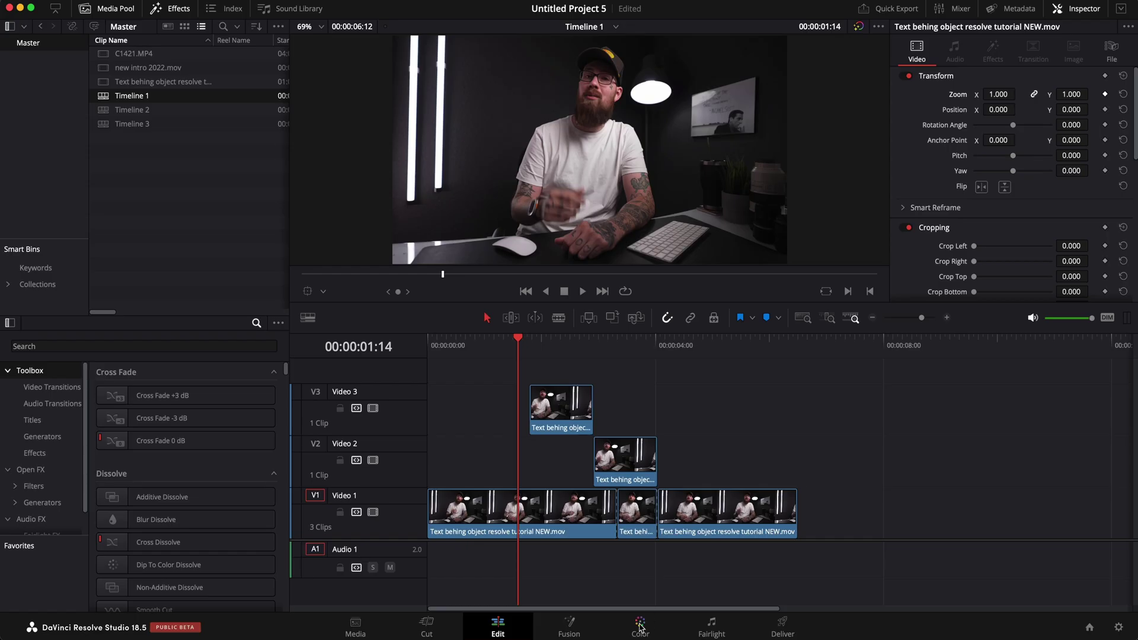
- Go to the Color page and browse clips 02, 03 and 04
{"action": "left_click", "coordinate": [640, 626]}
{"action": "left_click", "coordinate": [107, 325]}
{"action": "left_click", "coordinate": [214, 310]}
{"action": "left_click", "coordinate": [257, 308]}
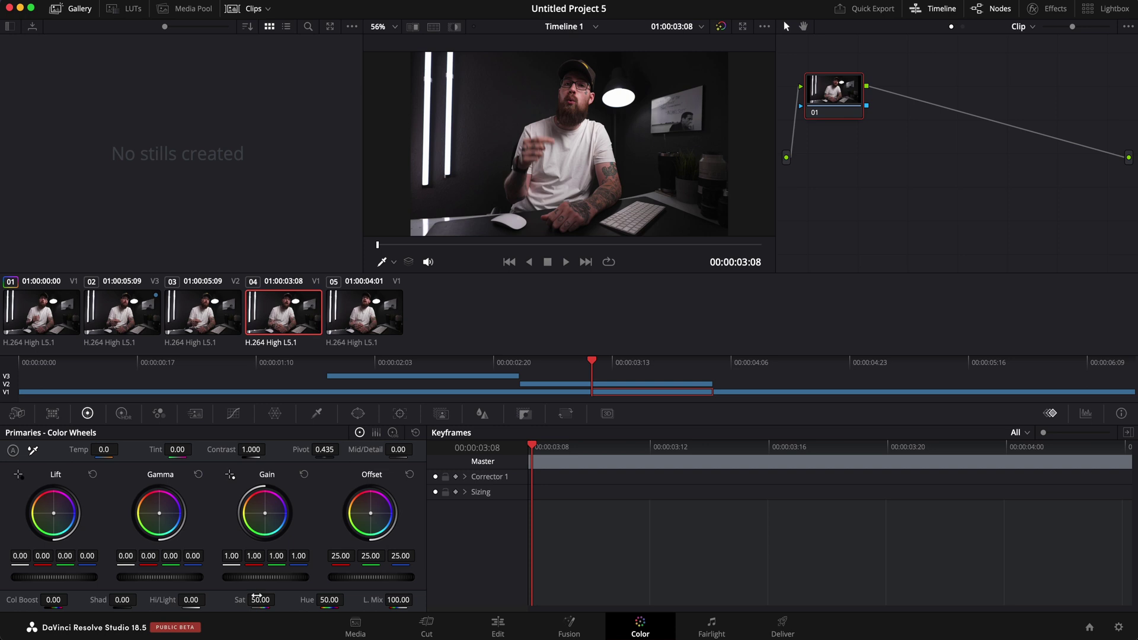
- Drag saturation to 0 on clips 01 and 02
{"action": "left_click", "coordinate": [50, 312]}
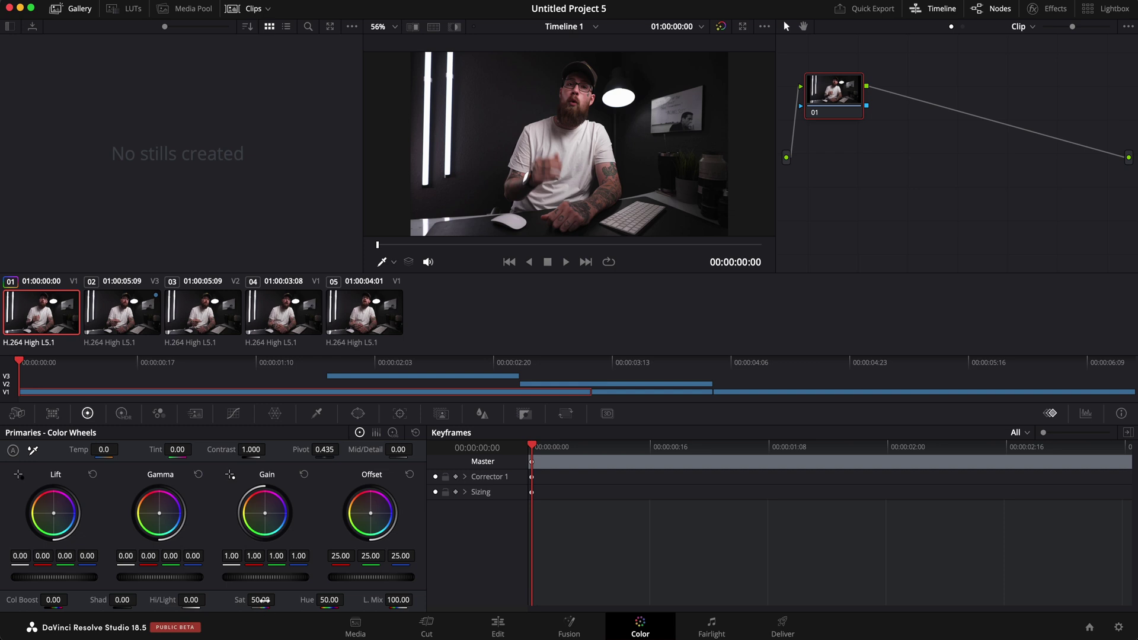
{"action": "left_click_drag", "start_coordinate": [262, 601], "coordinate": [87, 599]}
{"action": "left_click", "coordinate": [128, 330]}
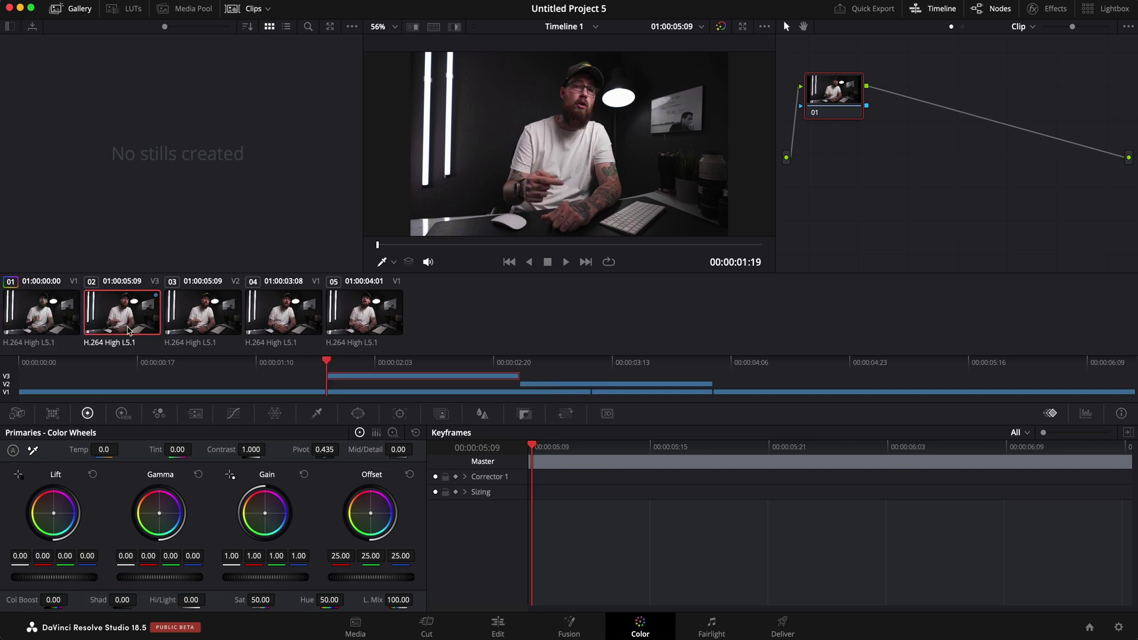
{"action": "left_click_drag", "start_coordinate": [274, 604], "coordinate": [66, 581]}
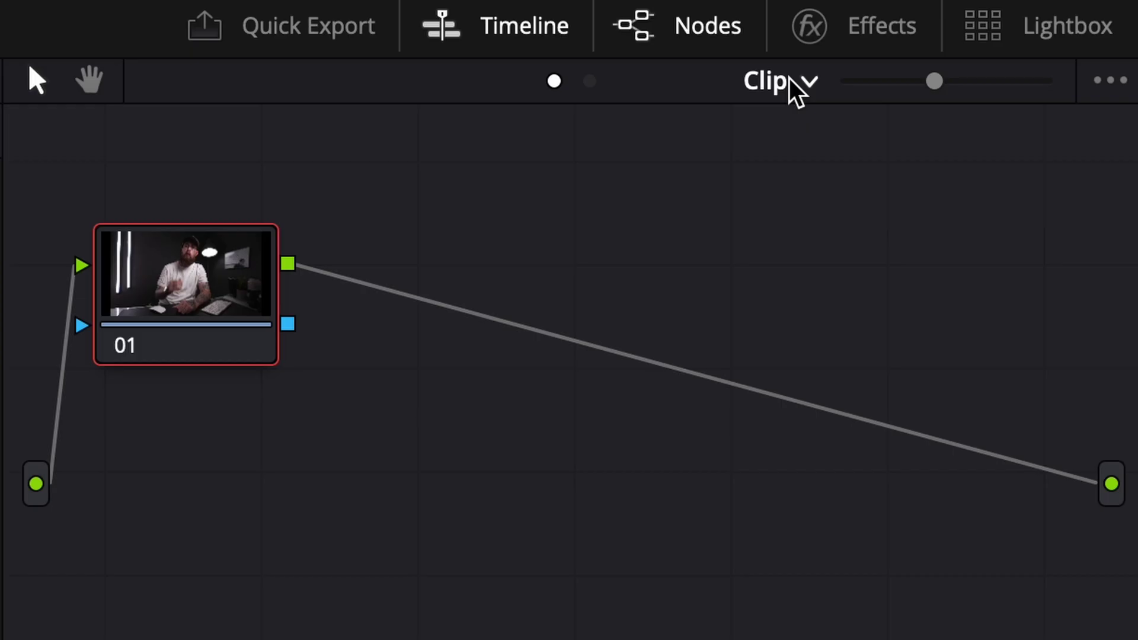
- Switch the node graph from Clip to Timeline and add a corrector node with Alt+S
{"action": "left_click", "coordinate": [807, 83]}
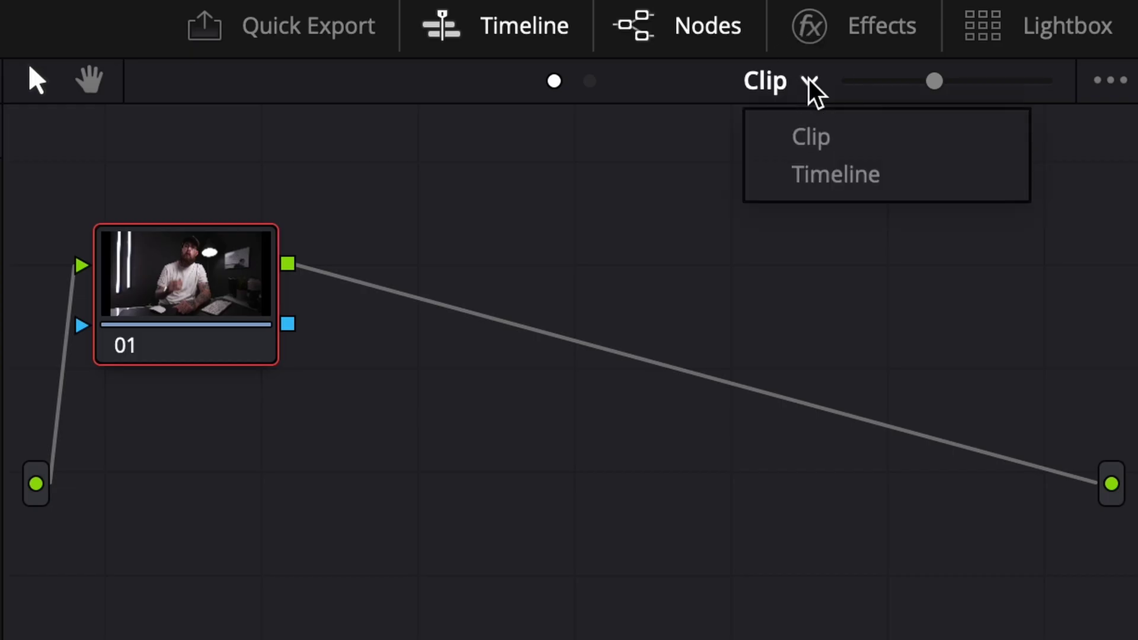
{"action": "left_click", "coordinate": [818, 177]}
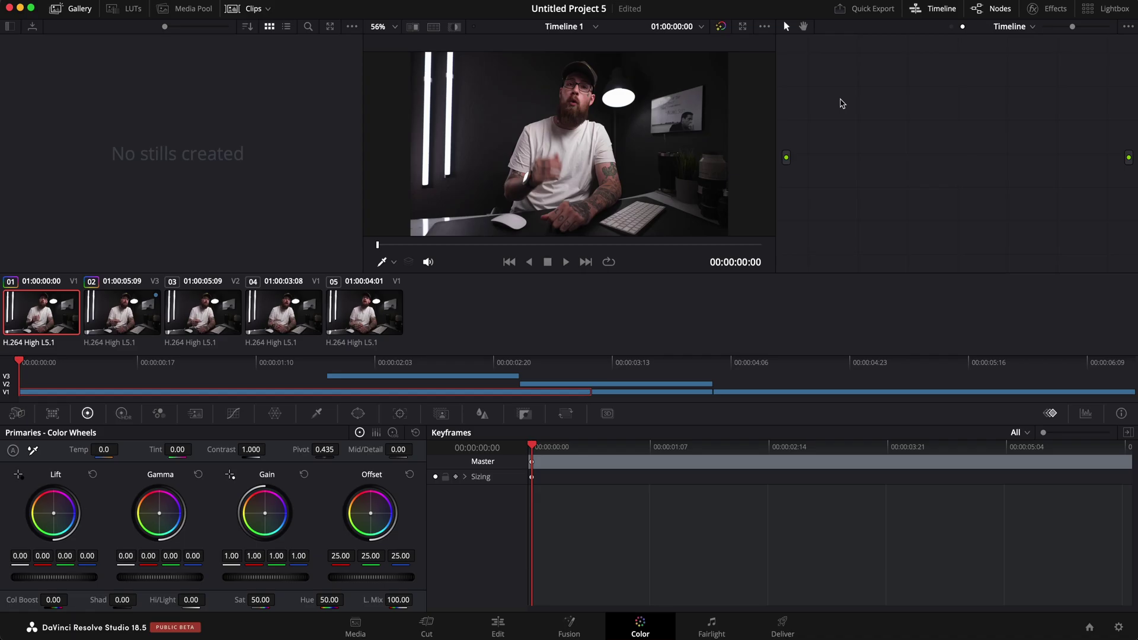
{"action": "key", "text": "alt+s"}
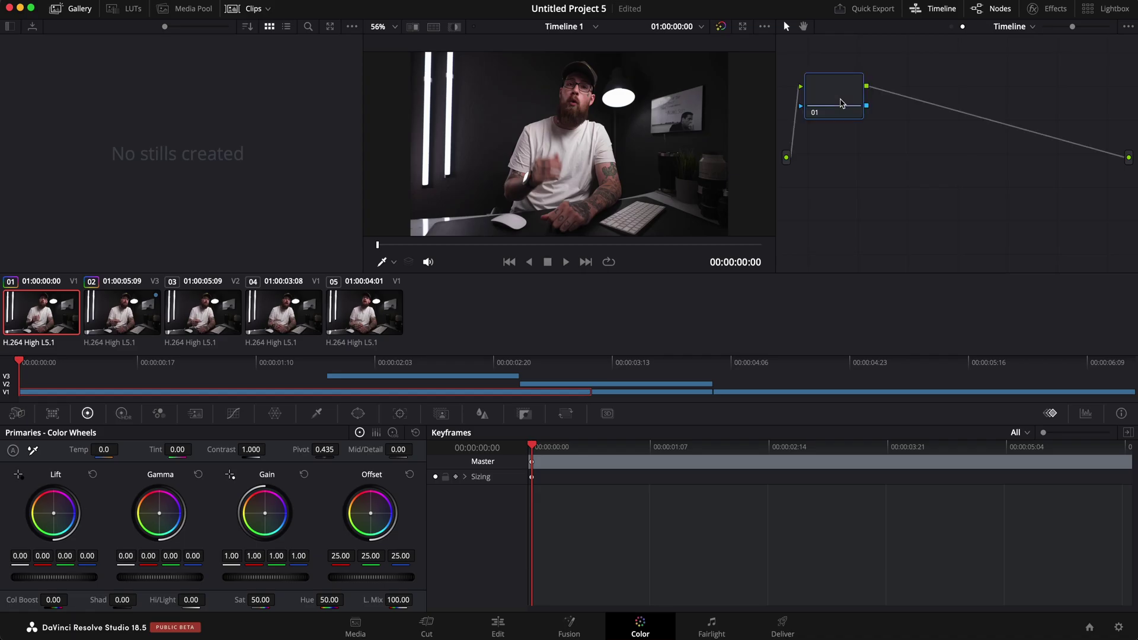
{"action": "left_click_drag", "start_coordinate": [840, 103], "coordinate": [877, 105]}
- Position the timeline node and drag its saturation to 0 to make everything black and white
{"action": "right_click", "coordinate": [881, 140]}
{"action": "left_click", "coordinate": [858, 146]}
{"action": "mouse_move", "coordinate": [879, 91]}
{"action": "left_mouse_down"}
{"action": "mouse_move", "coordinate": [854, 95]}
{"action": "mouse_move", "coordinate": [864, 90]}
{"action": "left_mouse_up"}
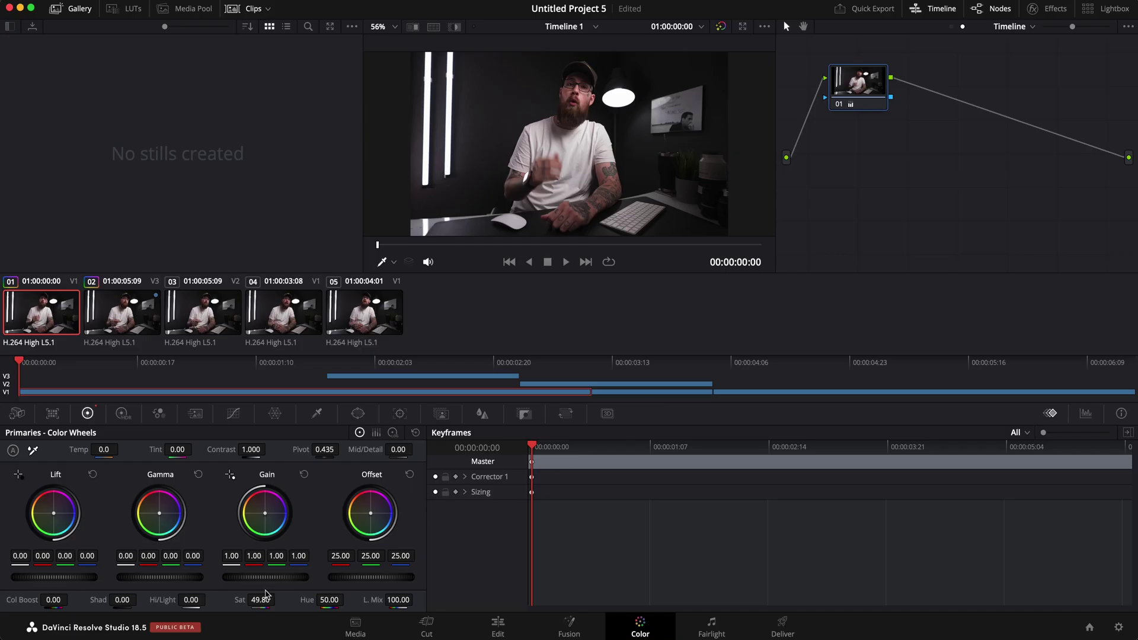
{"action": "left_click_drag", "start_coordinate": [265, 595], "coordinate": [94, 596]}
{"action": "left_click", "coordinate": [500, 616]}
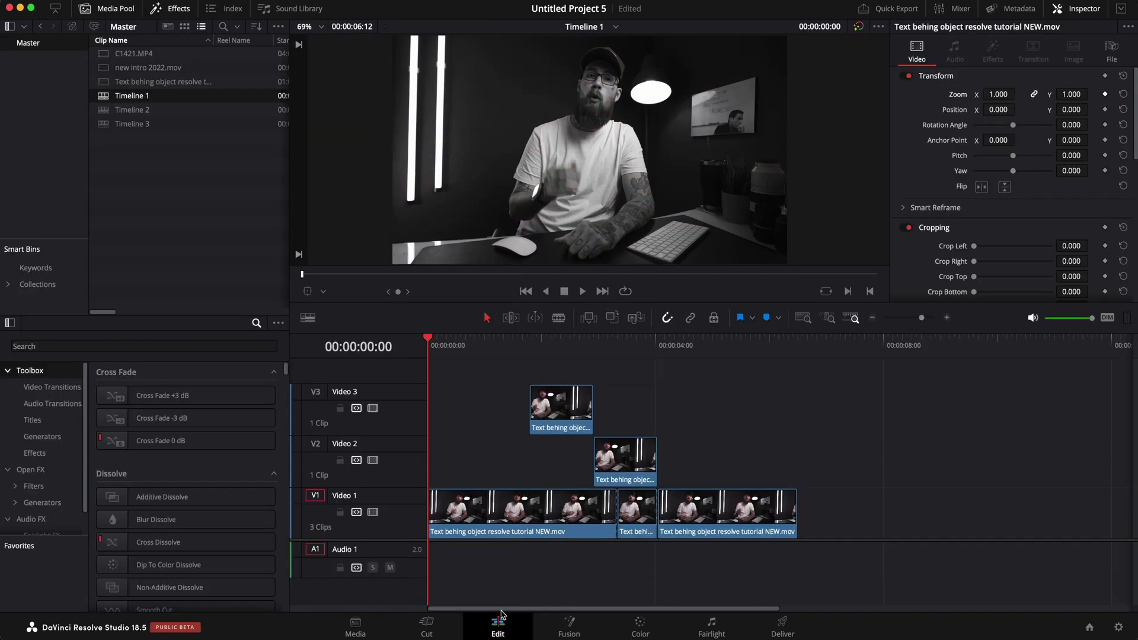
- Scrub Timeline 1 to about four seconds, then load Timeline 2 on the Edit page
{"action": "left_click_drag", "start_coordinate": [458, 346], "coordinate": [720, 382]}
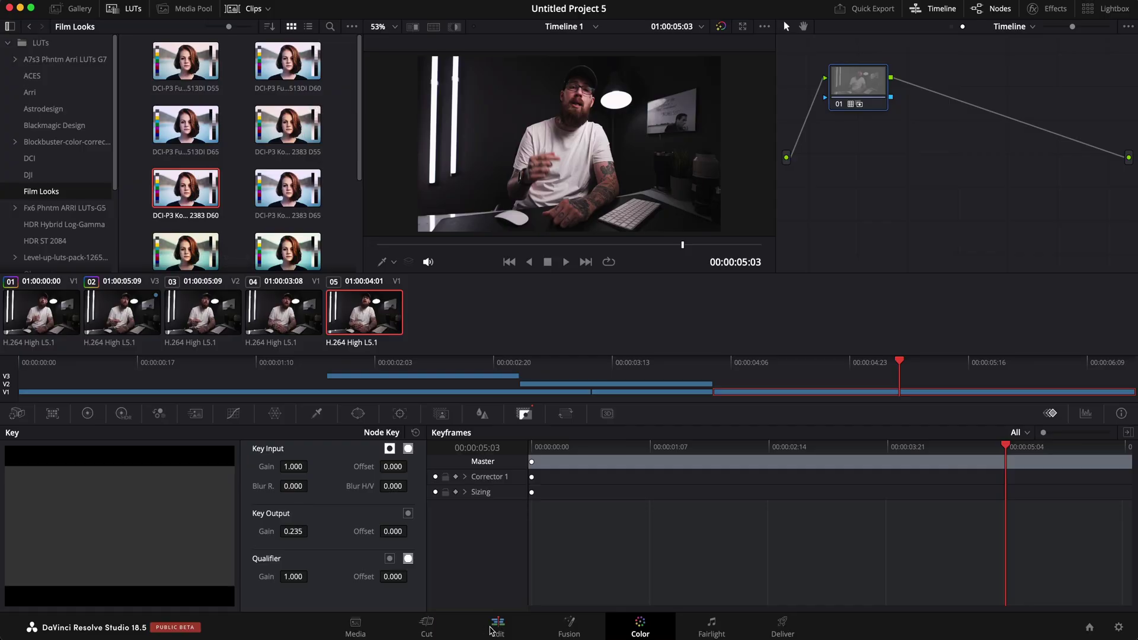
{"action": "left_click", "coordinate": [497, 624]}
{"action": "double_click", "coordinate": [128, 110]}
{"action": "left_click", "coordinate": [133, 124]}
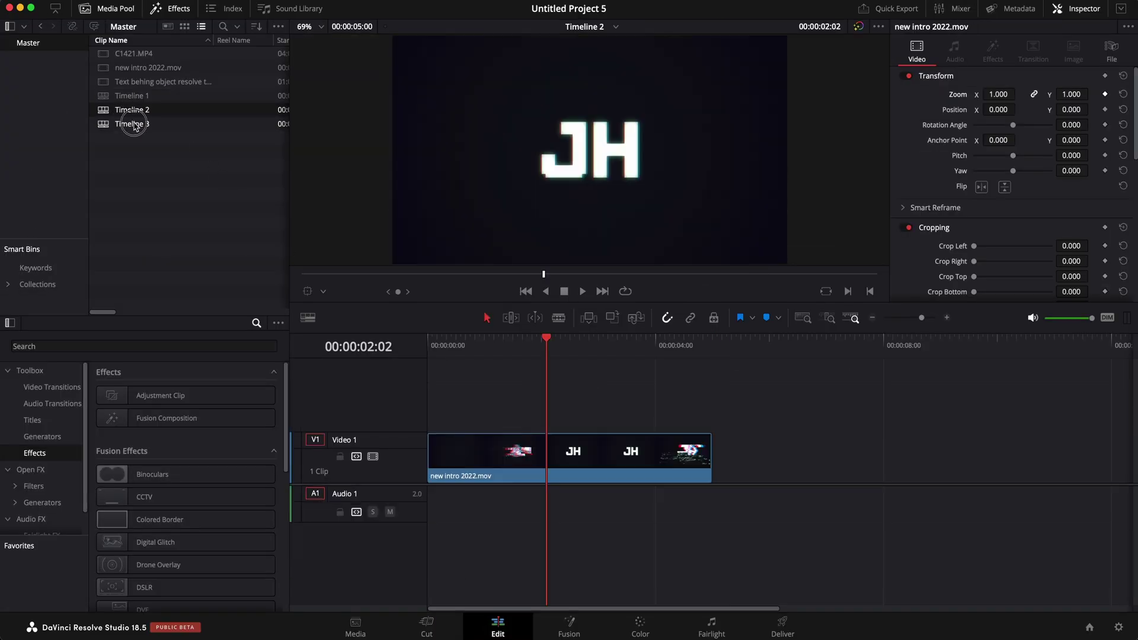
- Switch from Timeline 3 to Timeline 1, then to Timeline 2, and back to Timeline 3
{"action": "left_click", "coordinate": [134, 124]}
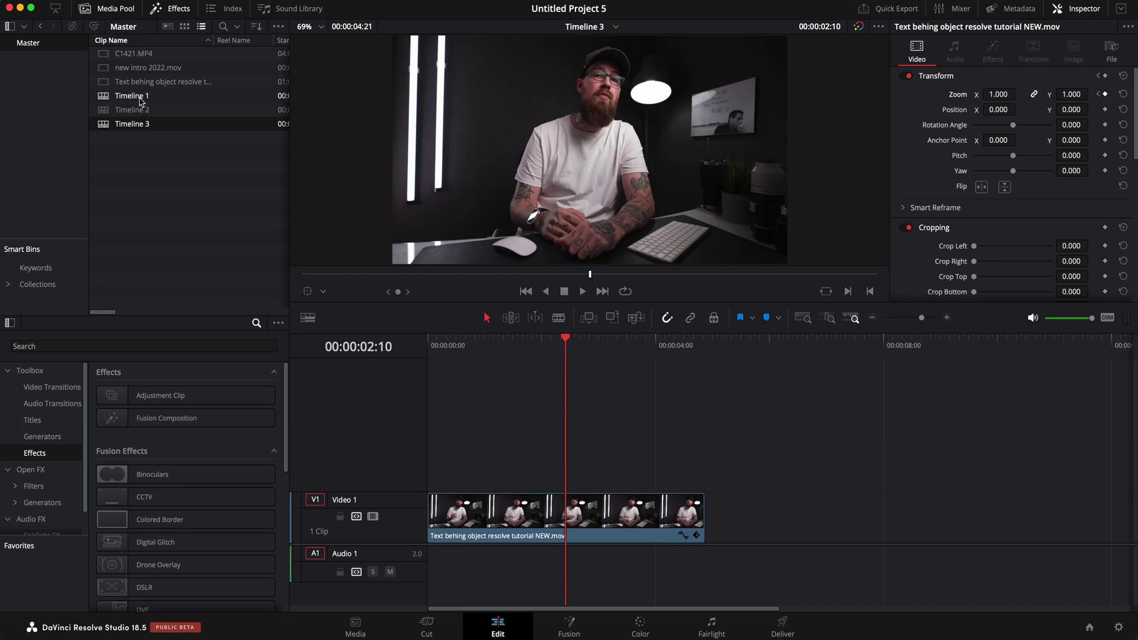
{"action": "double_click", "coordinate": [137, 97]}
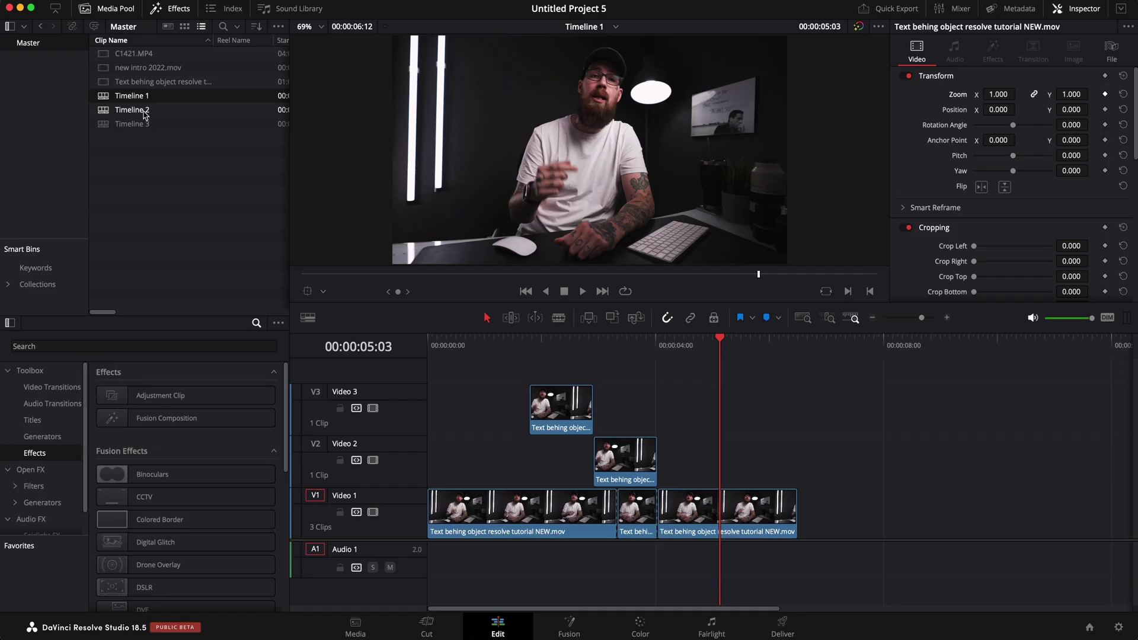
{"action": "double_click", "coordinate": [144, 113]}
{"action": "double_click", "coordinate": [144, 123]}
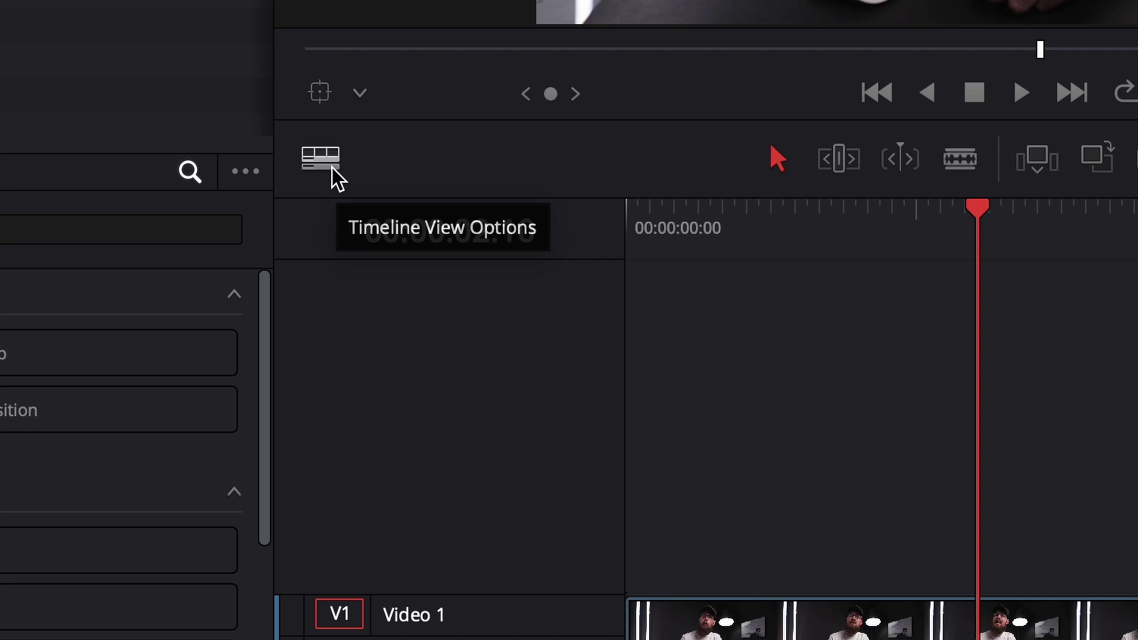
- Enable Stacked Timelines in the Timeline View Options
{"action": "left_click", "coordinate": [323, 160]}
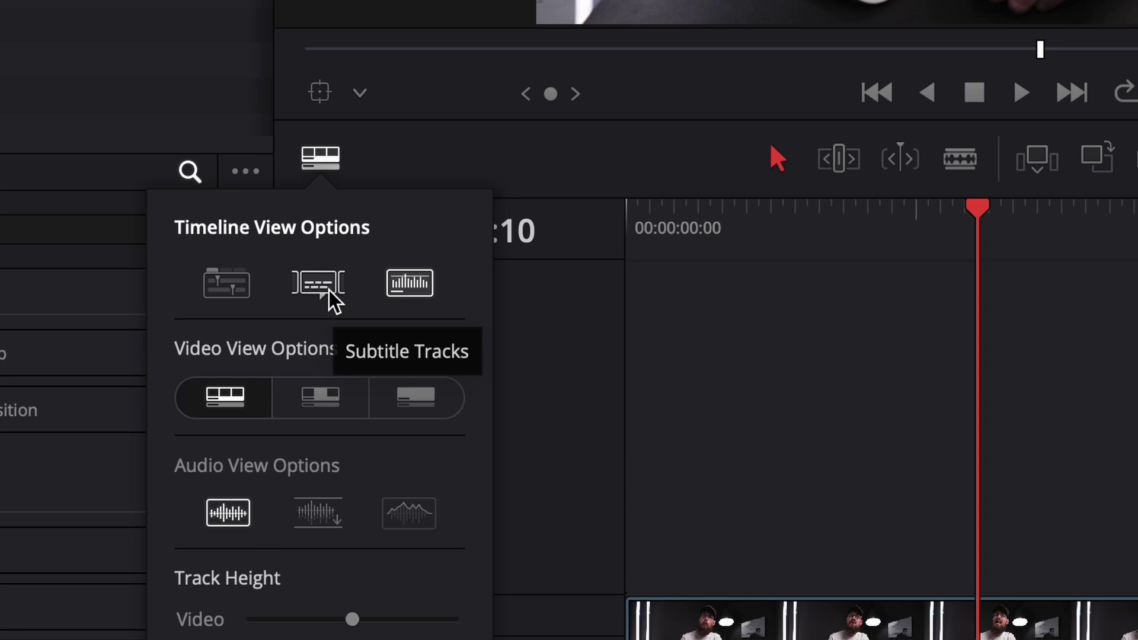
{"action": "left_click", "coordinate": [236, 286]}
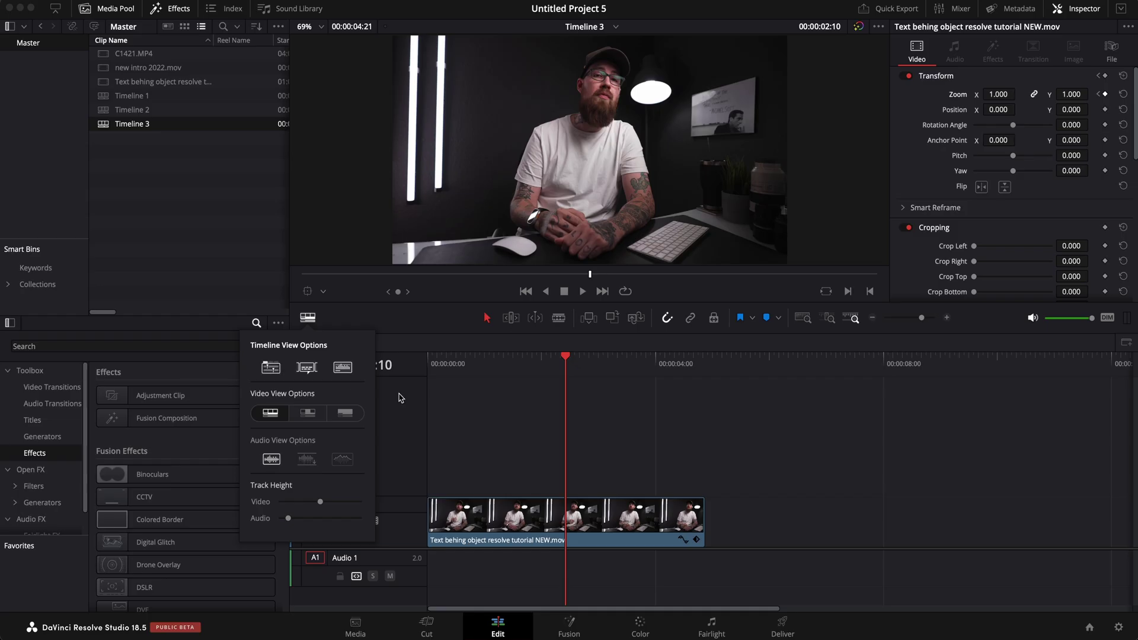
{"action": "left_click", "coordinate": [789, 443]}
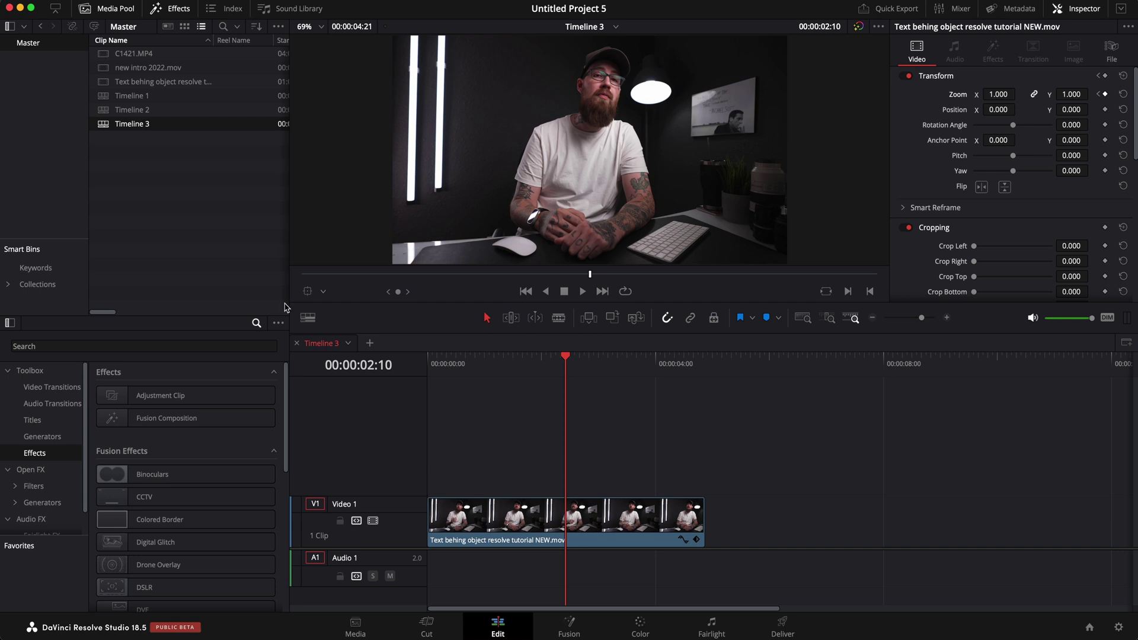
- Open Timelines 2 and 1 in their own tabs and switch between the three tabs
{"action": "double_click", "coordinate": [137, 109]}
{"action": "left_click", "coordinate": [140, 98]}
{"action": "double_click", "coordinate": [140, 98]}
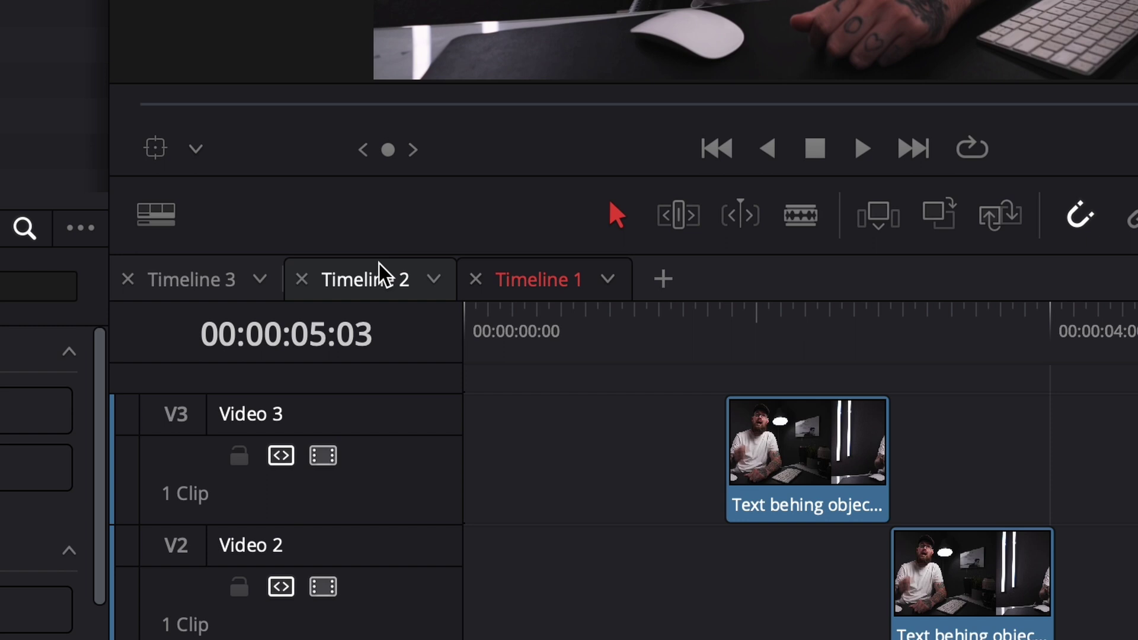
{"action": "left_click", "coordinate": [386, 344]}
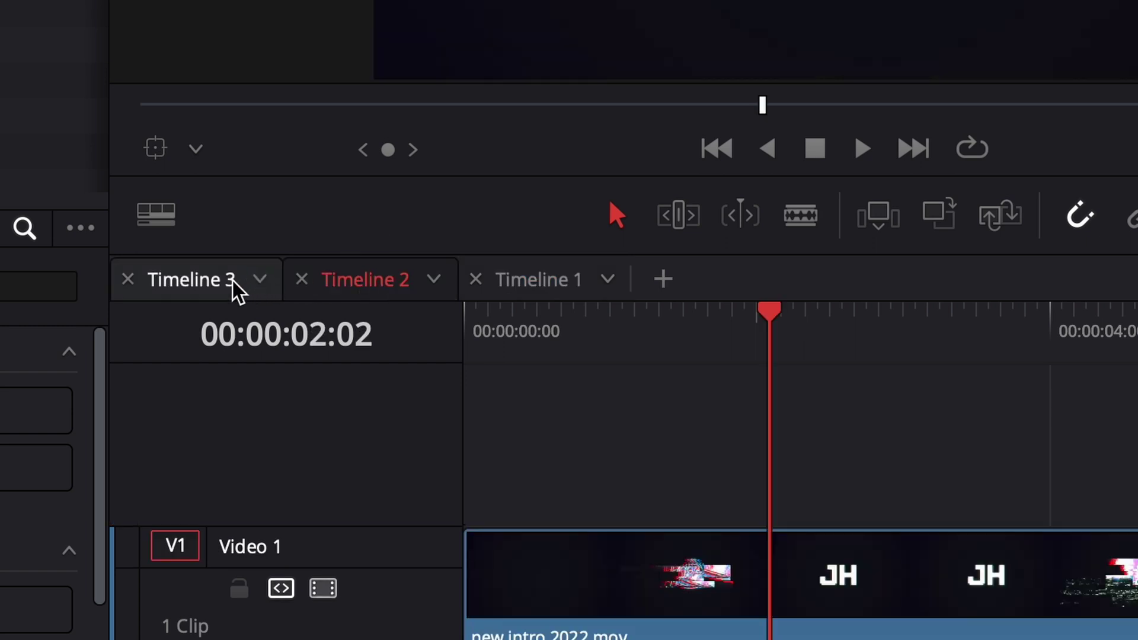
{"action": "left_click", "coordinate": [338, 346]}
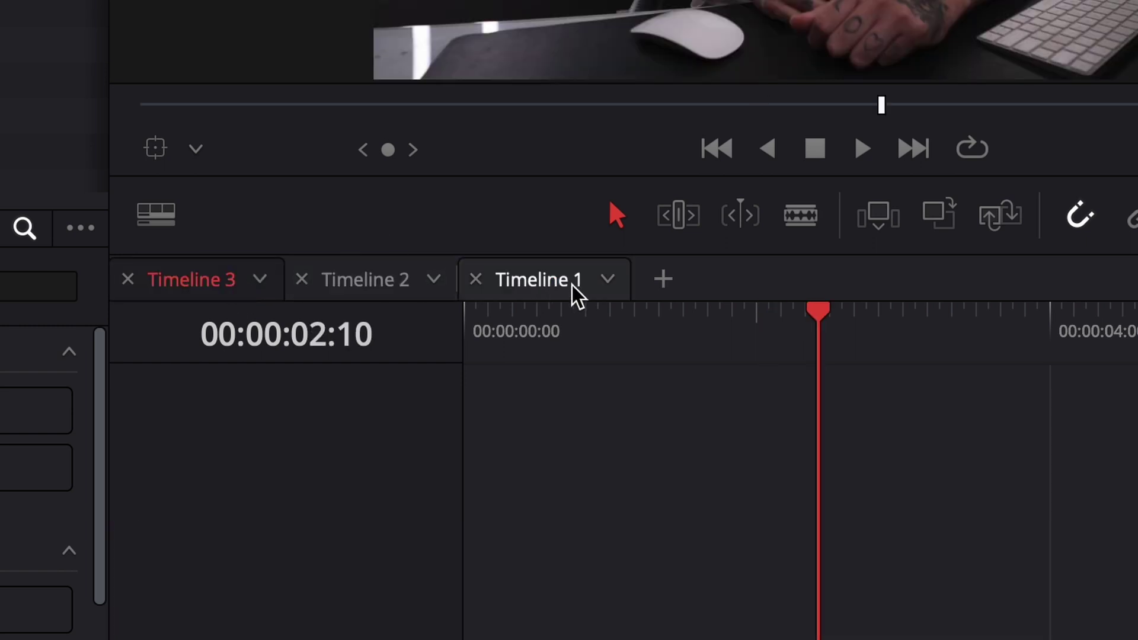
{"action": "left_click", "coordinate": [555, 293]}
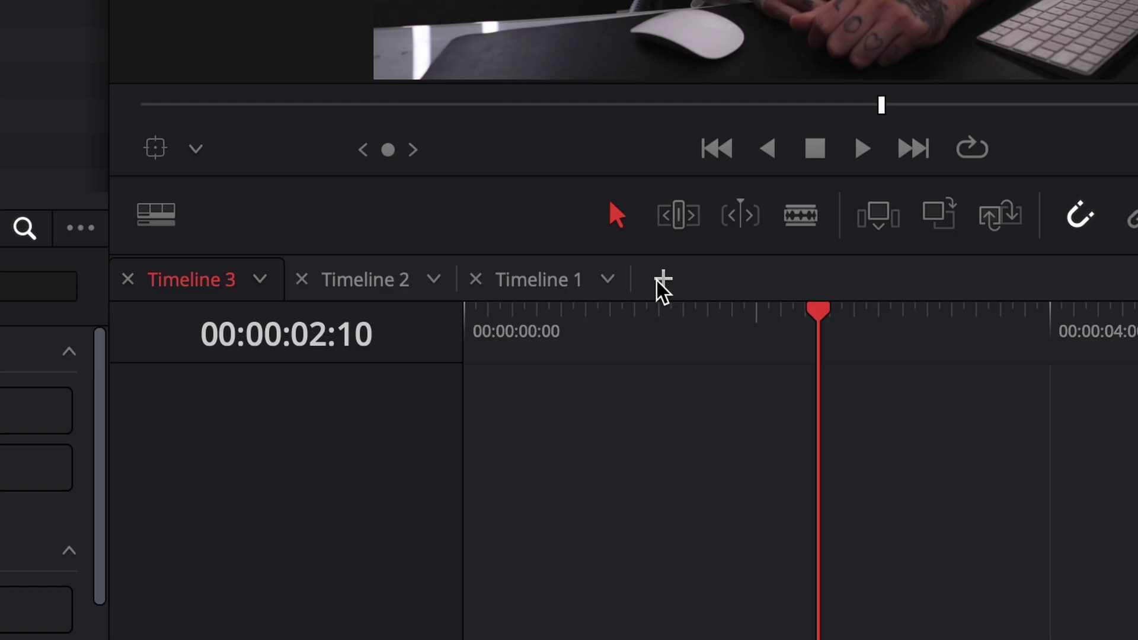
{"action": "left_click", "coordinate": [658, 287]}
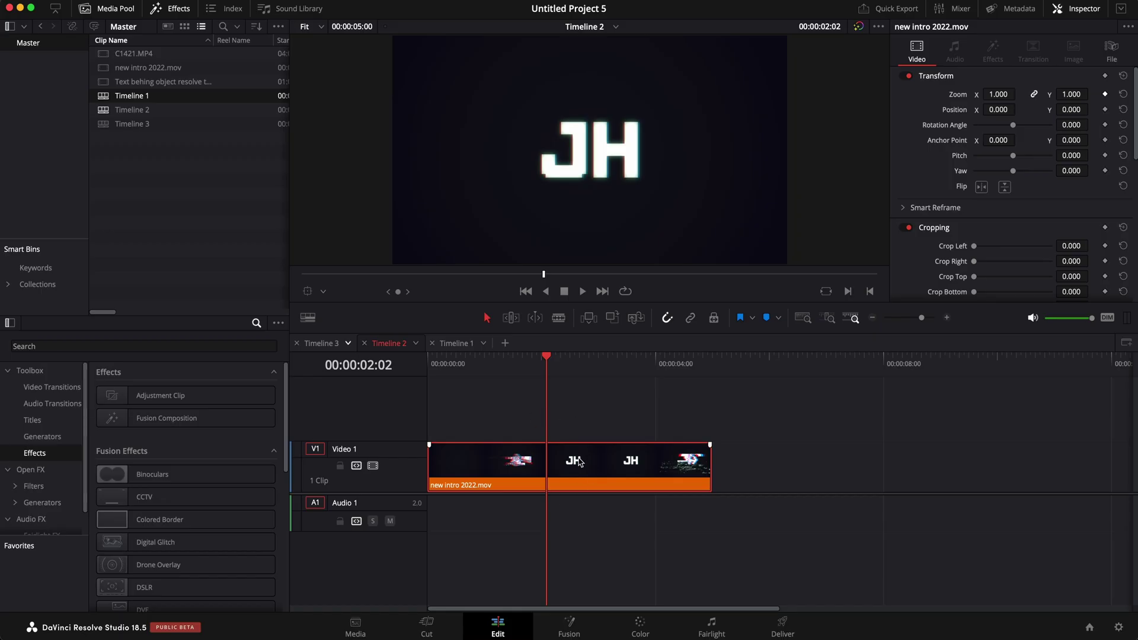
{"action": "right_click", "coordinate": [579, 463]}
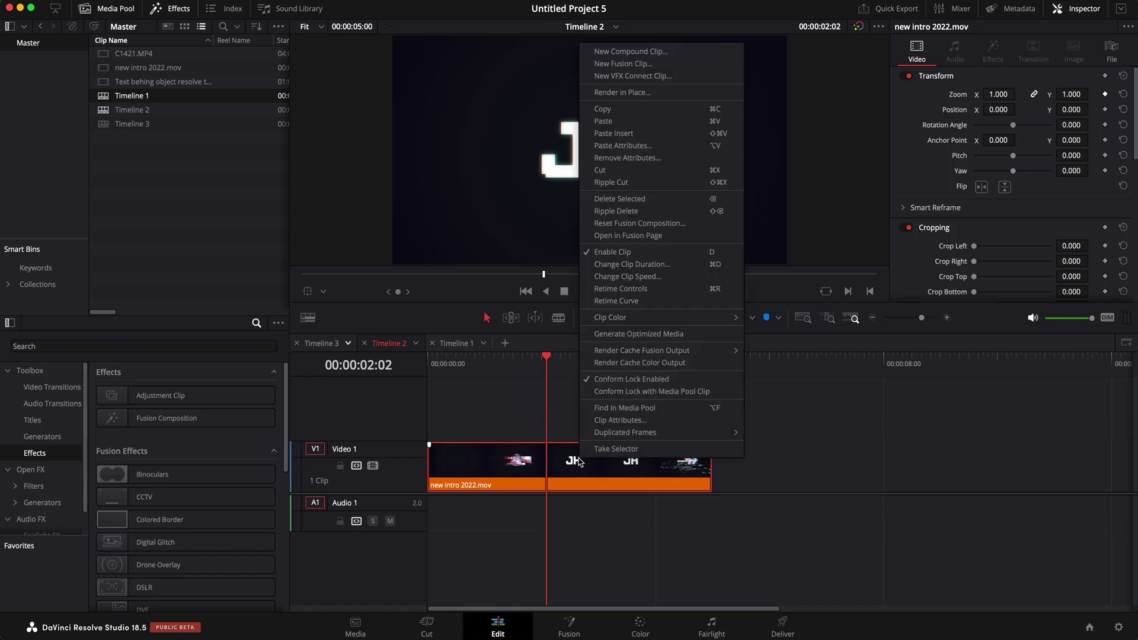
- Set the new intro 2022.mov clip color to Yellow, then switch to the Timeline 1 tab
{"action": "mouse_move", "coordinate": [680, 320]}
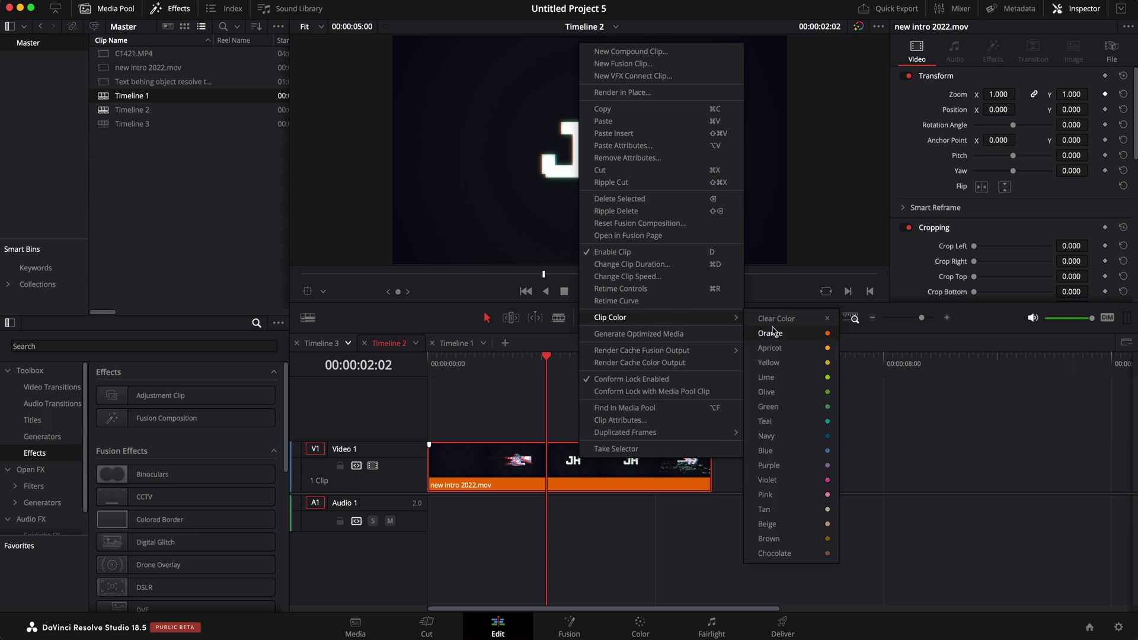
{"action": "left_click", "coordinate": [774, 362]}
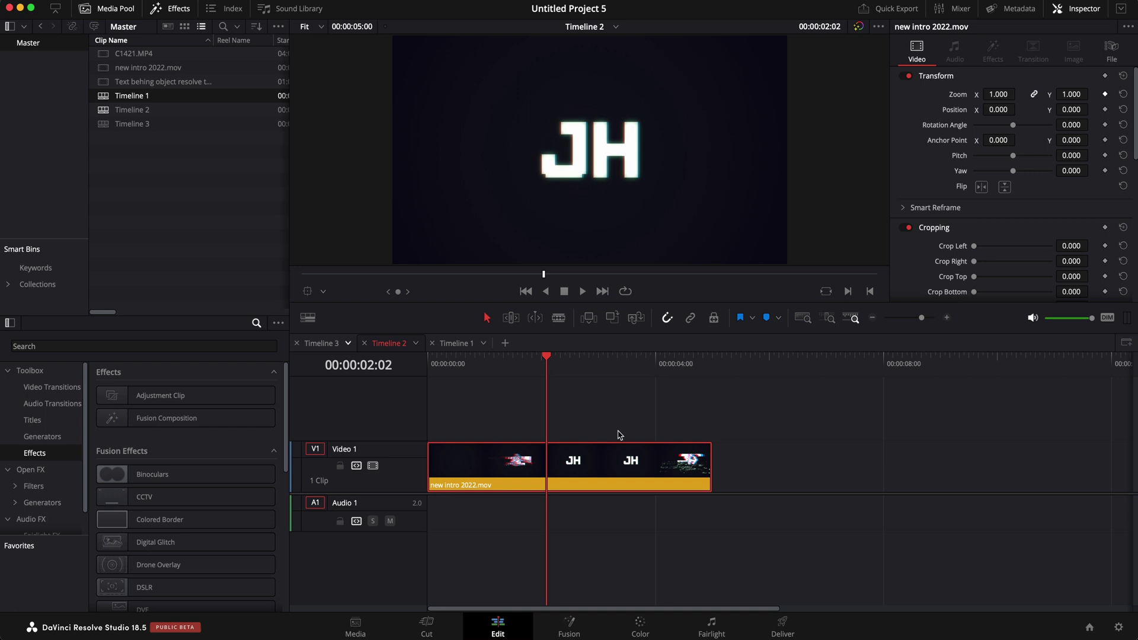
{"action": "left_click", "coordinate": [454, 344]}
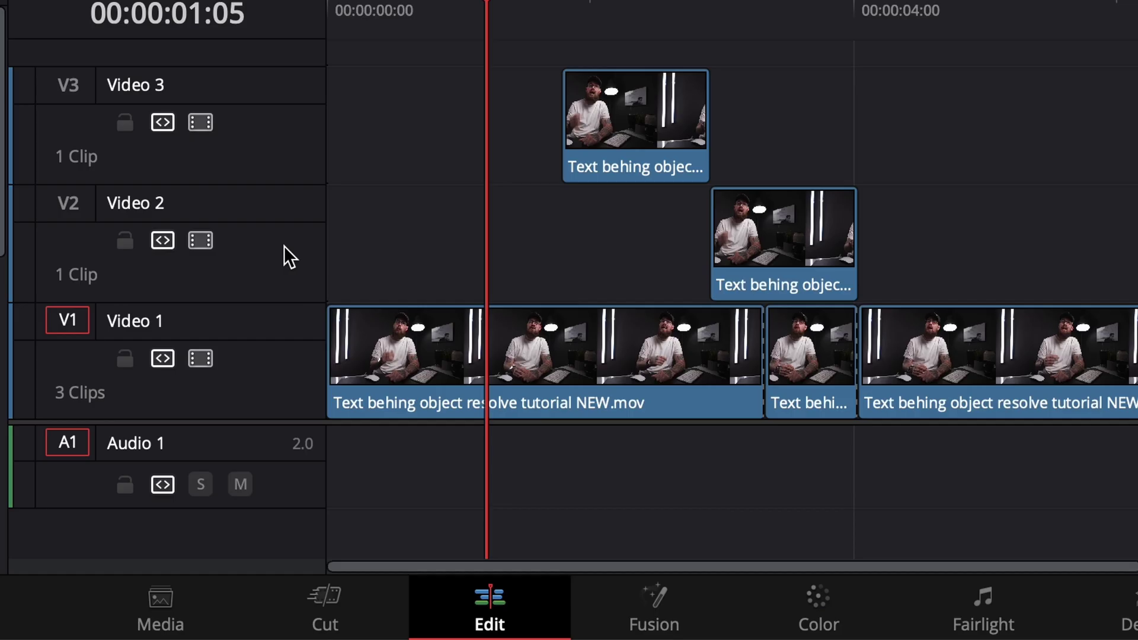
- Change the Video 2 track color to Pink
{"action": "right_click", "coordinate": [409, 467]}
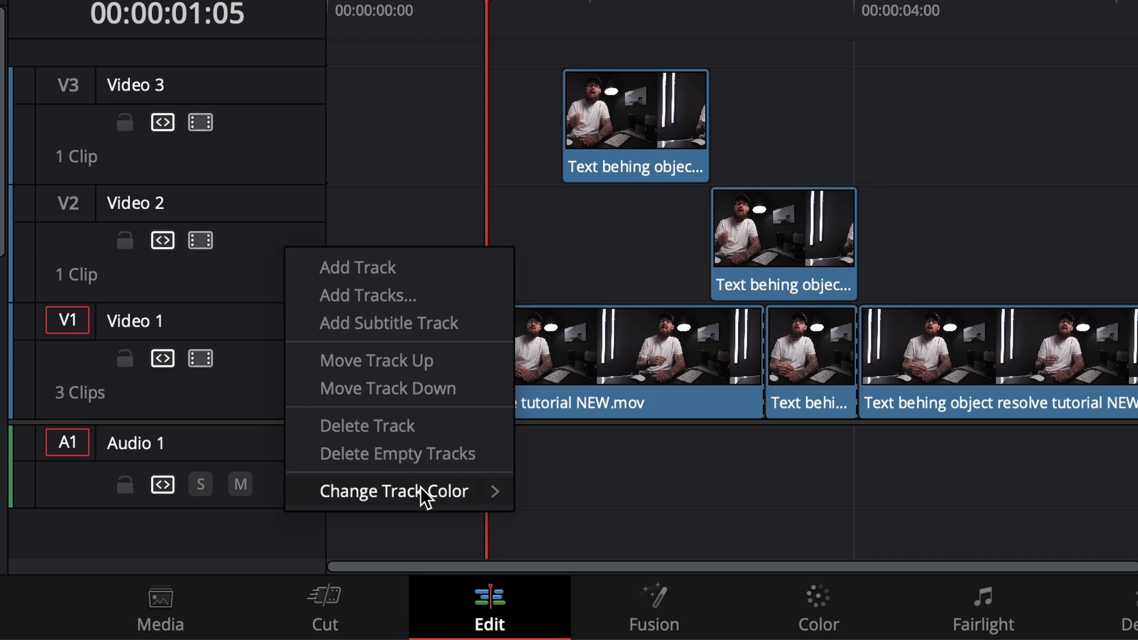
{"action": "mouse_move", "coordinate": [453, 495]}
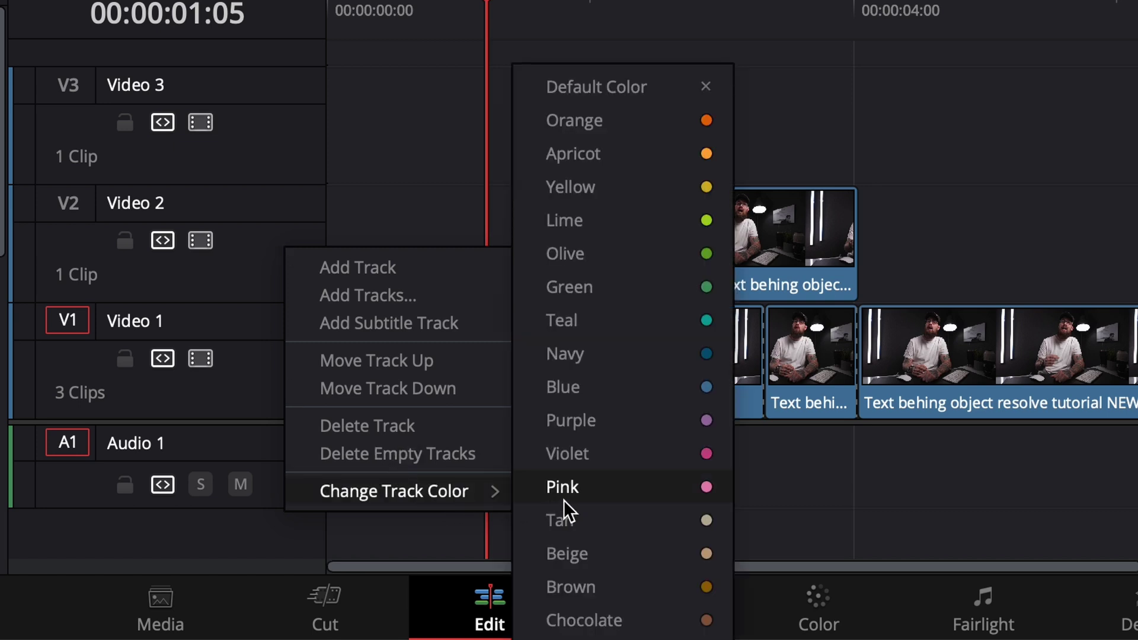
{"action": "left_click", "coordinate": [580, 493]}
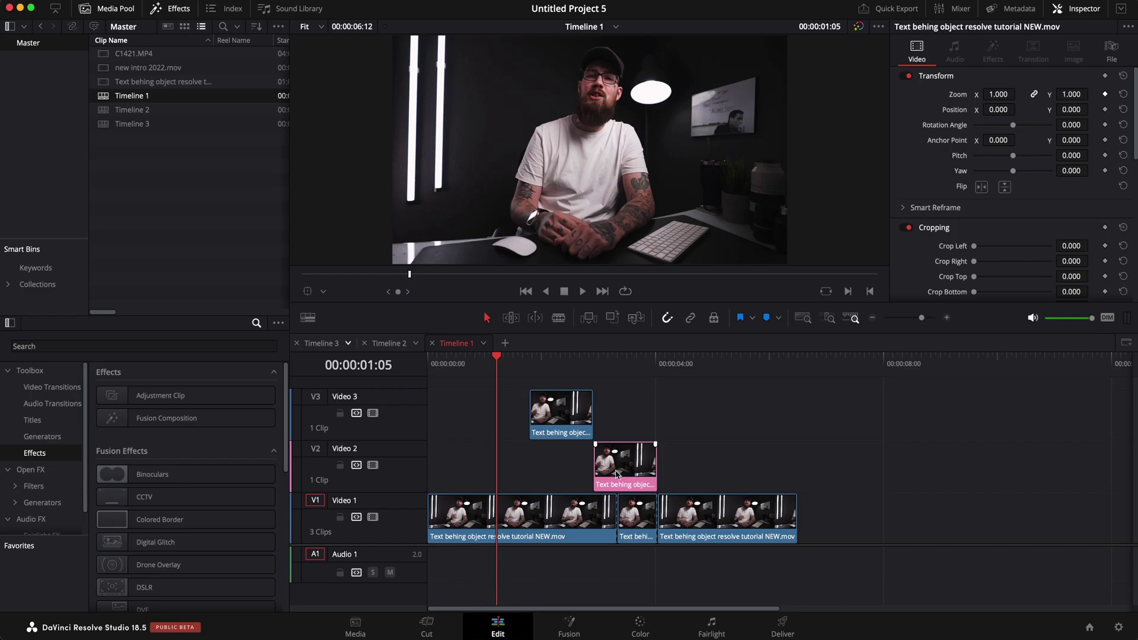
- Change the Video 3 track color to Blue, then to Beige
{"action": "right_click", "coordinate": [397, 425]}
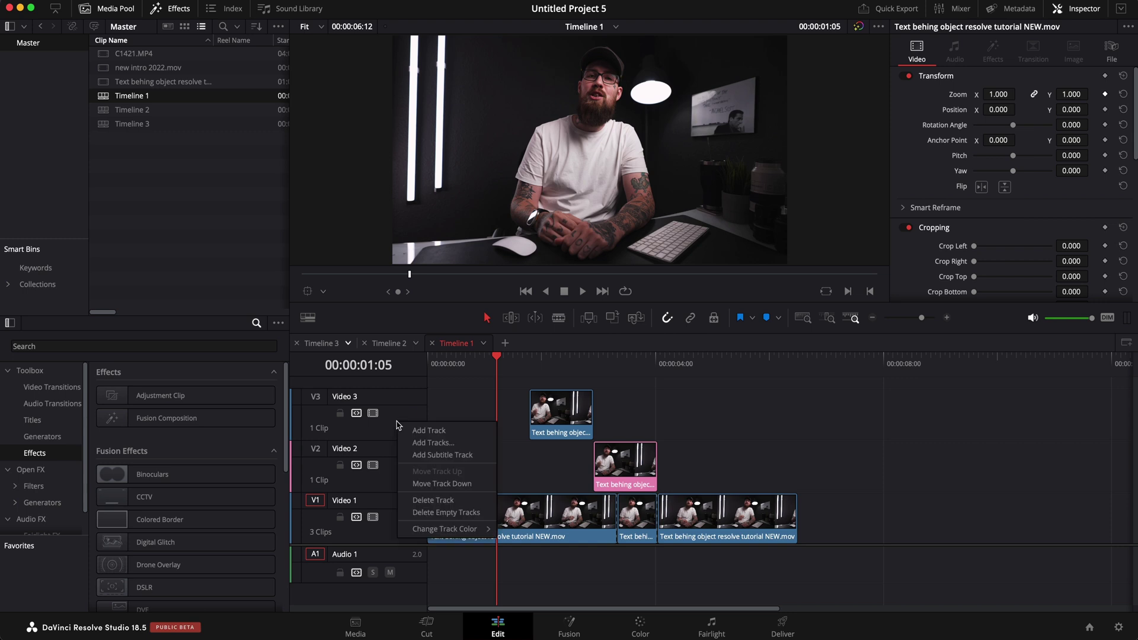
{"action": "mouse_move", "coordinate": [457, 530]}
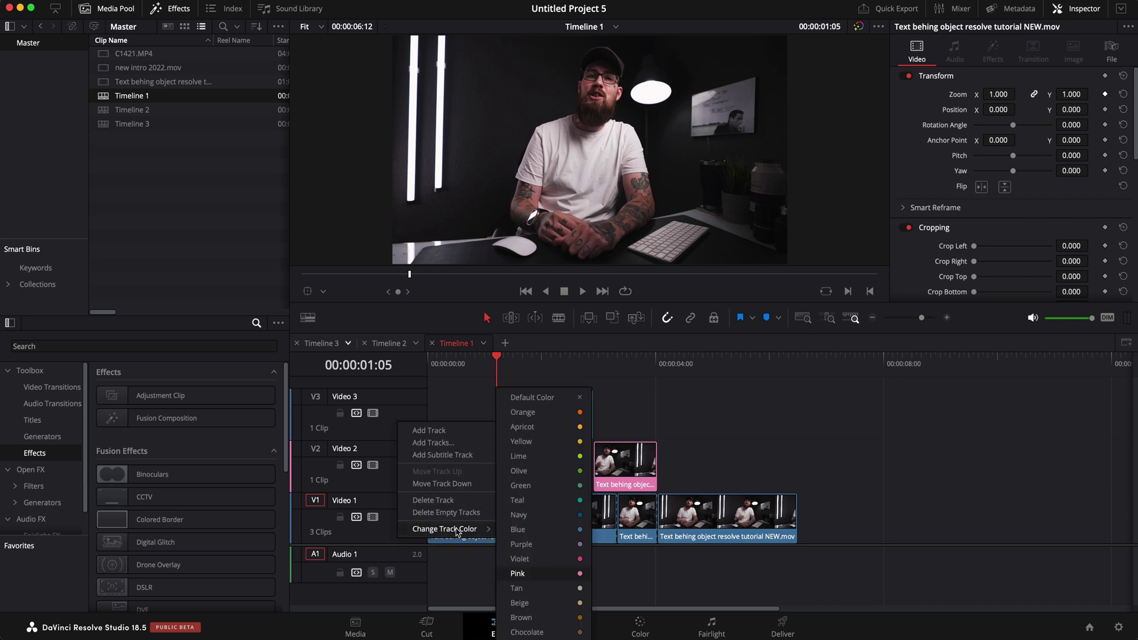
{"action": "left_click", "coordinate": [520, 530]}
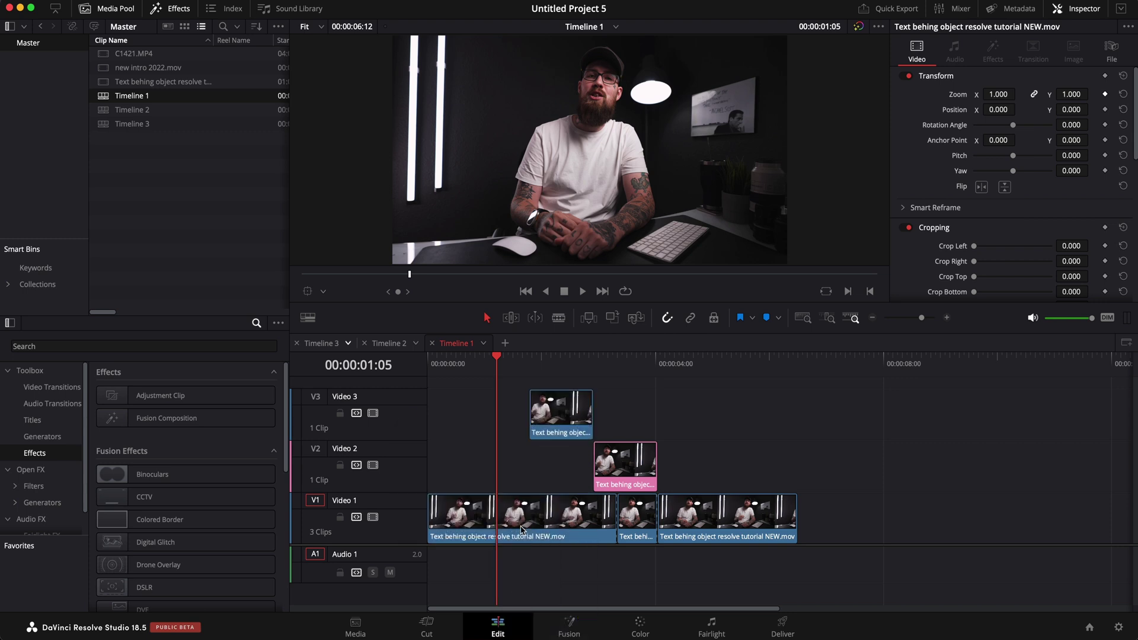
{"action": "right_click", "coordinate": [397, 426]}
{"action": "mouse_move", "coordinate": [465, 532]}
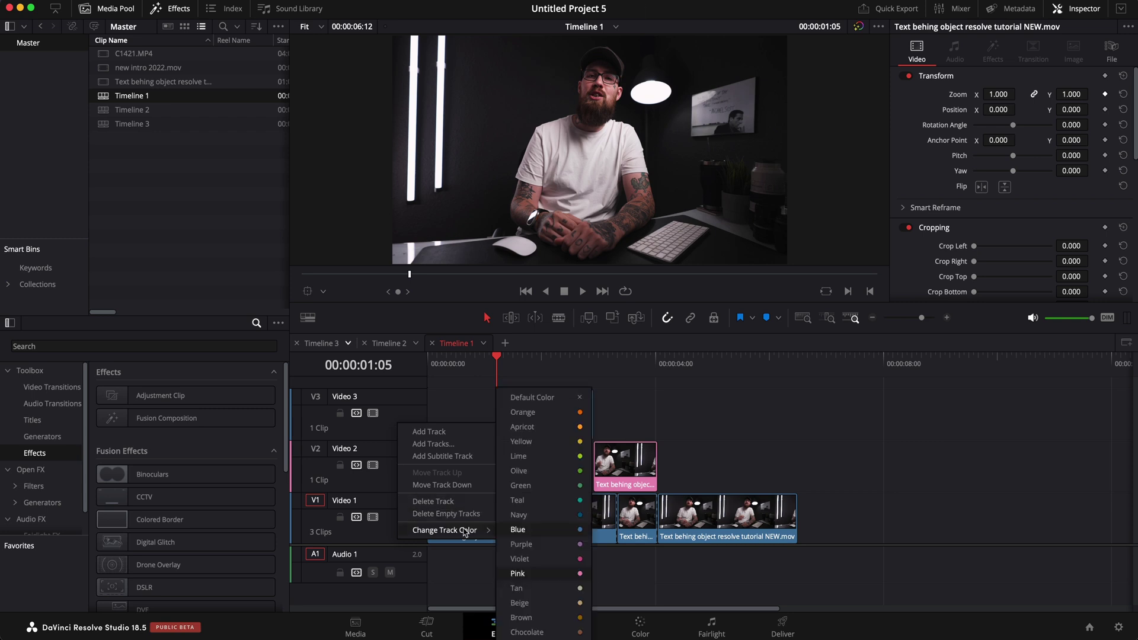
{"action": "left_click", "coordinate": [543, 603]}
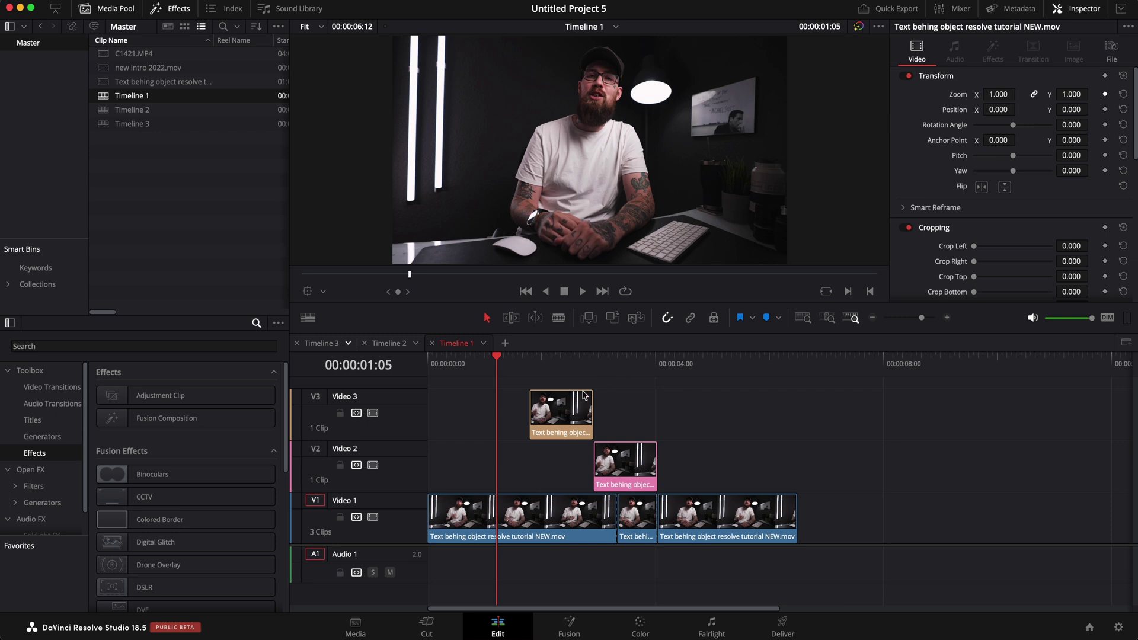
{"action": "left_click_drag", "start_coordinate": [149, 68], "coordinate": [809, 511]}
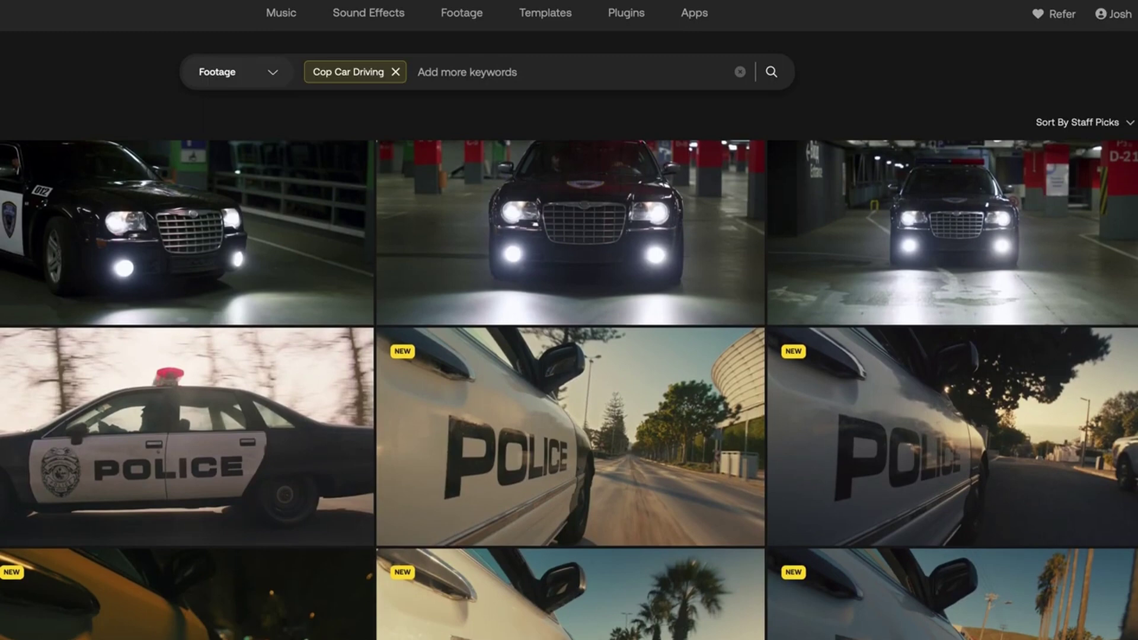
- Preview the second suggested sound effect, put the music on audio track 3, and raise track 2 to +6.0
{"action": "scroll", "coordinate": [252, 302], "scroll_direction": "down", "scroll_amount": 4}
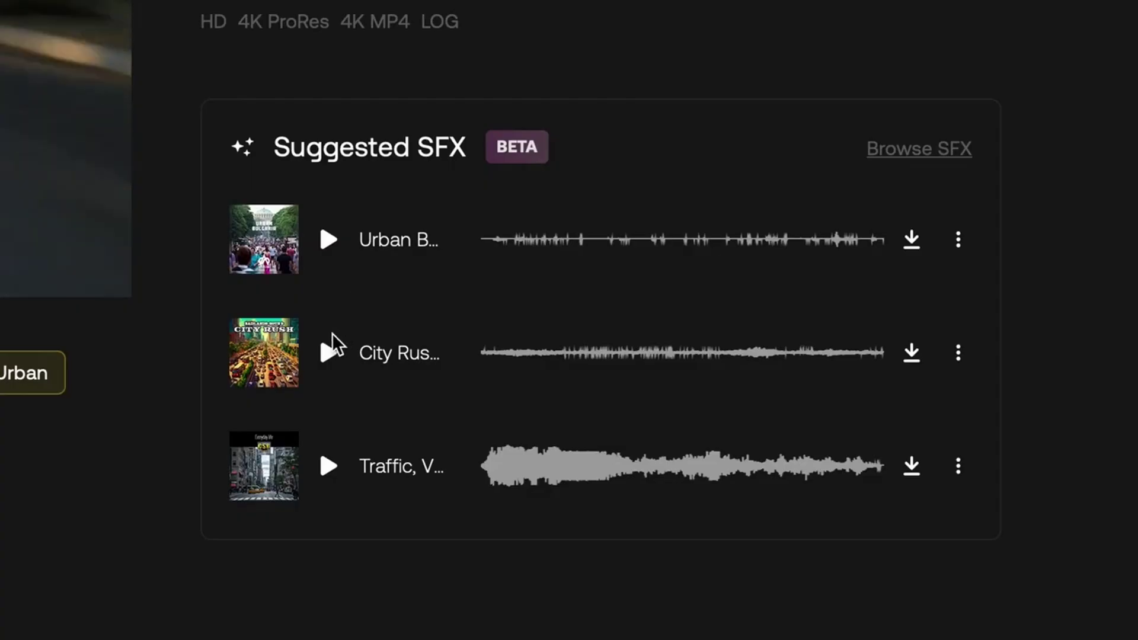
{"action": "left_click", "coordinate": [328, 354]}
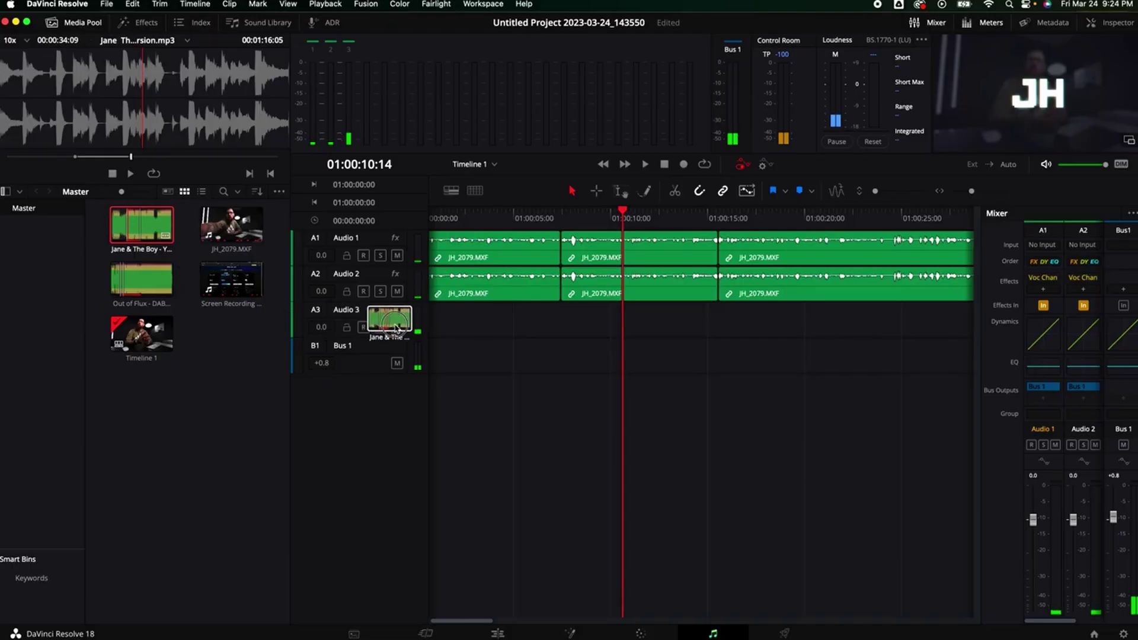
{"action": "left_click_drag", "start_coordinate": [385, 315], "coordinate": [482, 314]}
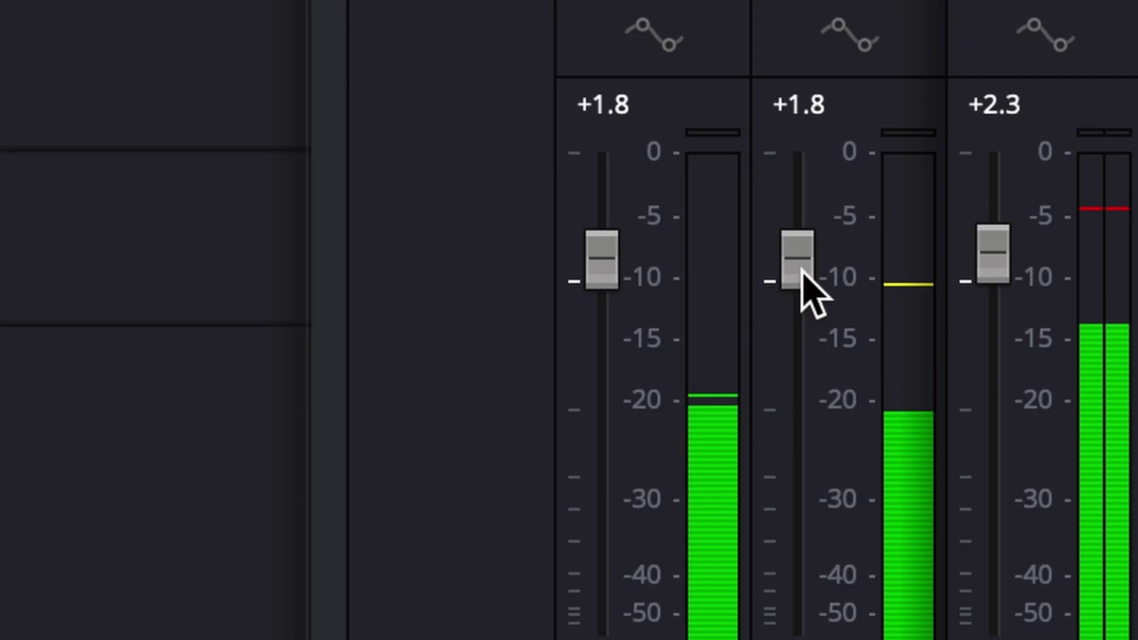
{"action": "left_click_drag", "start_coordinate": [802, 273], "coordinate": [798, 221]}
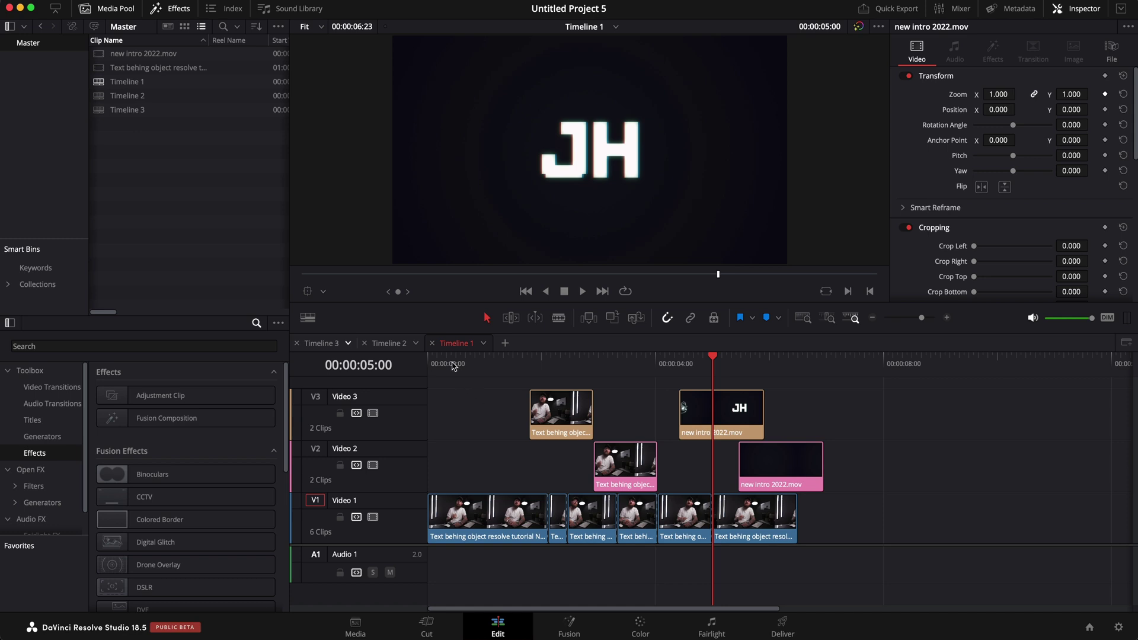
{"action": "left_click", "coordinate": [431, 365]}
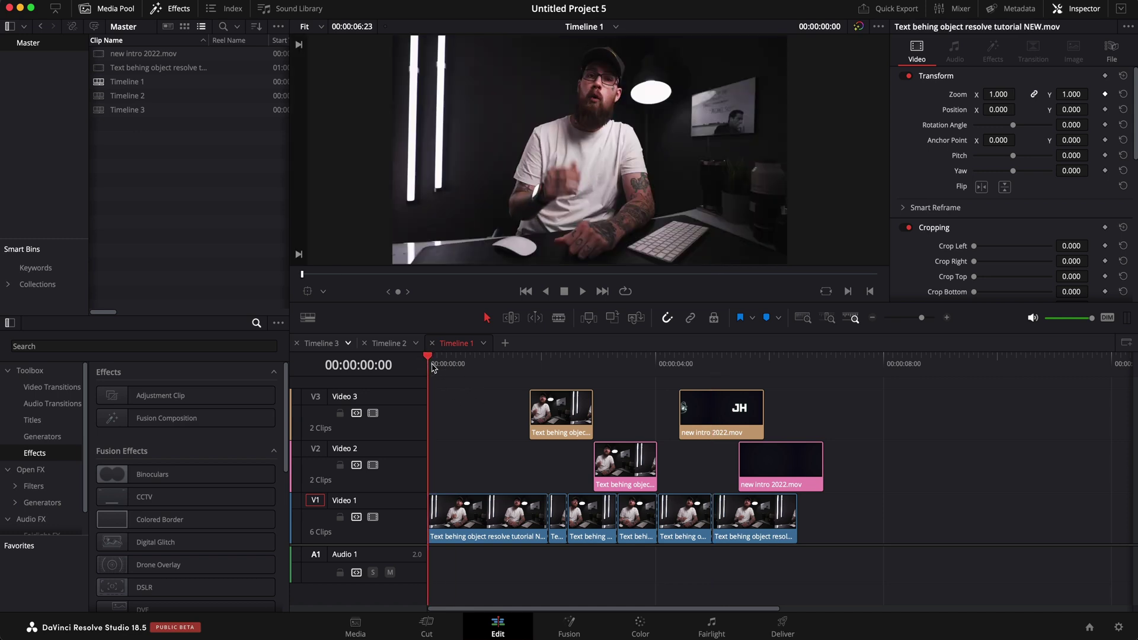
{"action": "key", "text": "space"}
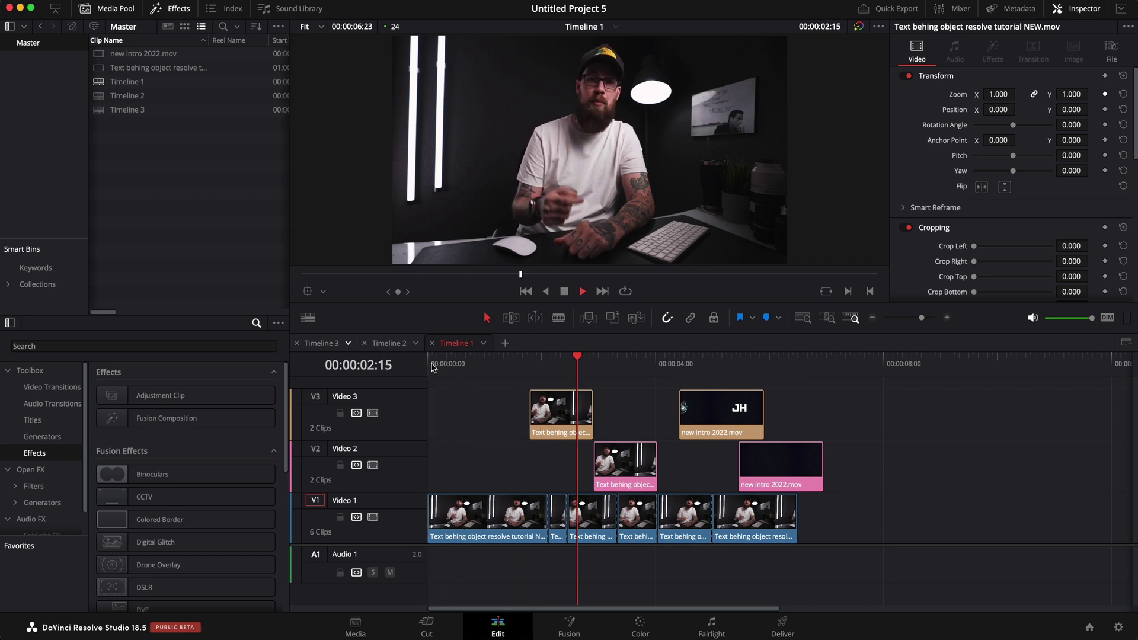
{"action": "left_click_drag", "start_coordinate": [446, 364], "coordinate": [418, 368]}
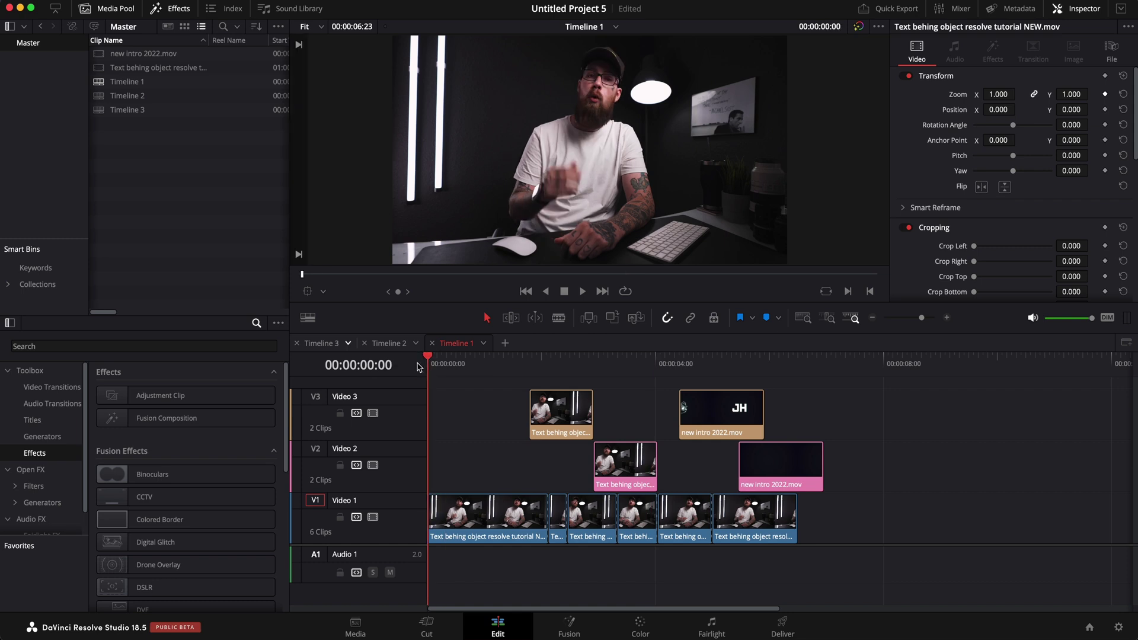
{"action": "key", "text": "space"}
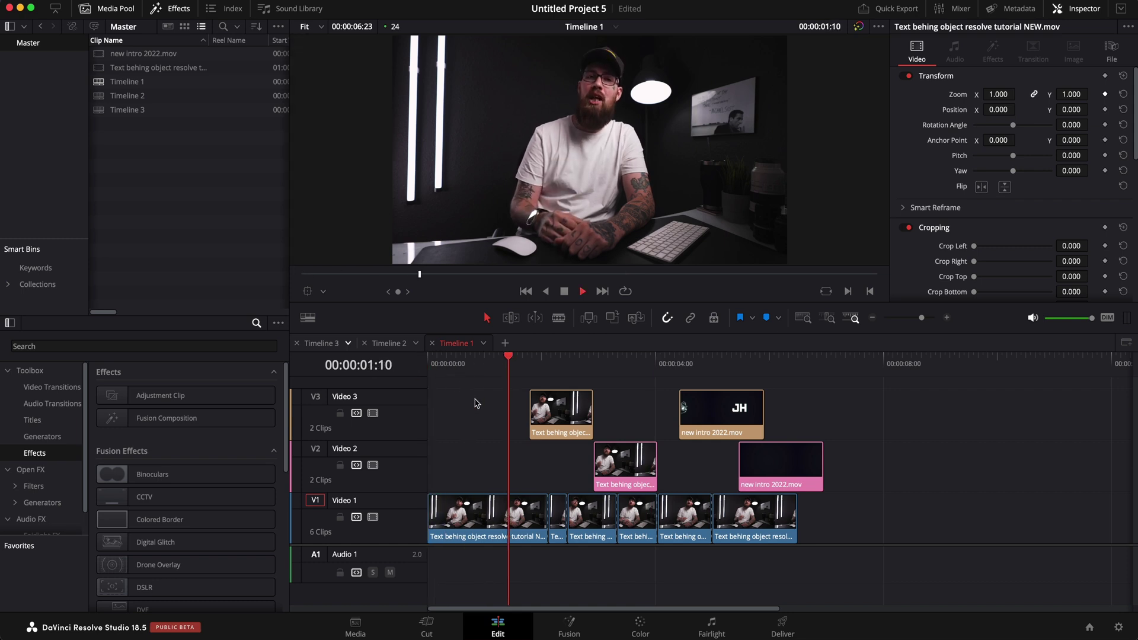
{"action": "key", "text": "l"}
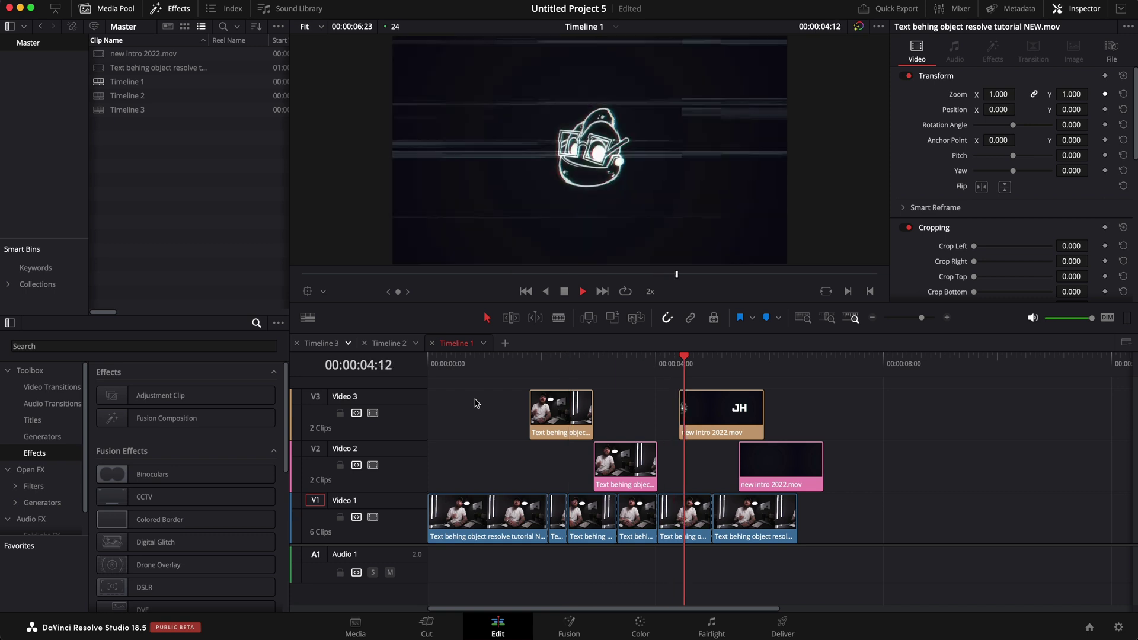
{"action": "left_click_drag", "start_coordinate": [490, 357], "coordinate": [388, 375]}
{"action": "key", "text": "l"}
{"action": "key", "text": "l"}
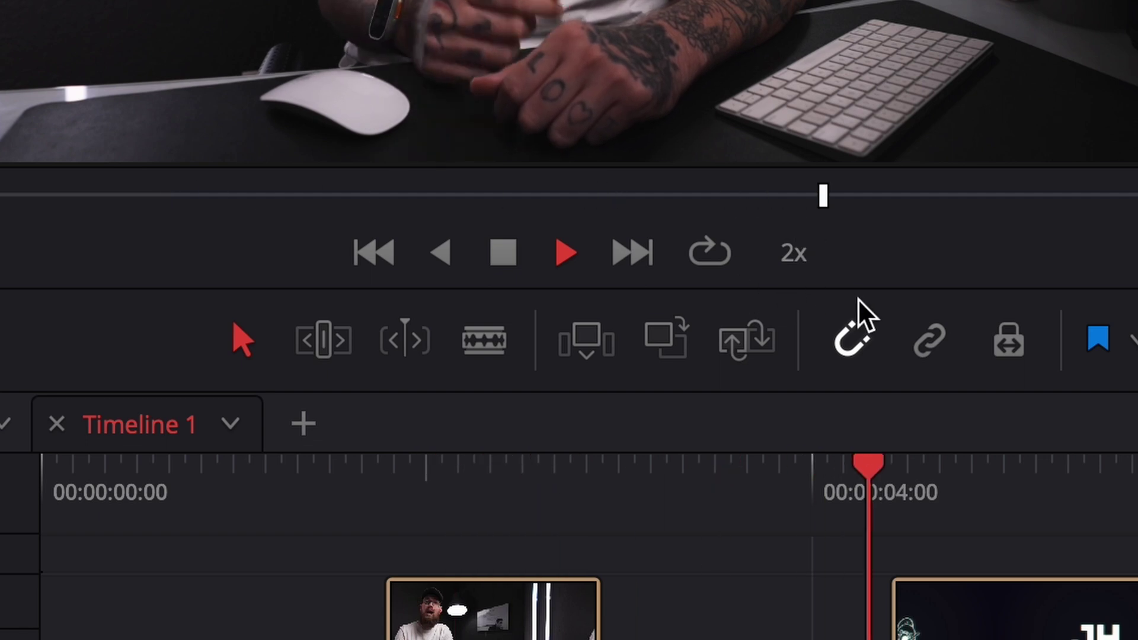
{"action": "key", "text": "l"}
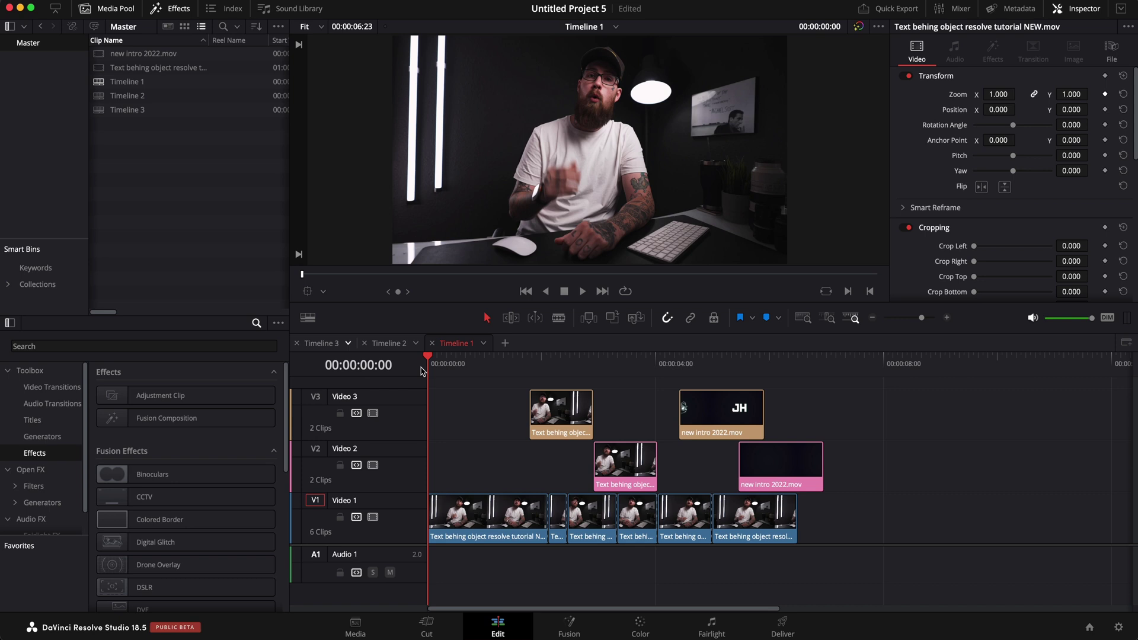
{"action": "key", "text": "space"}
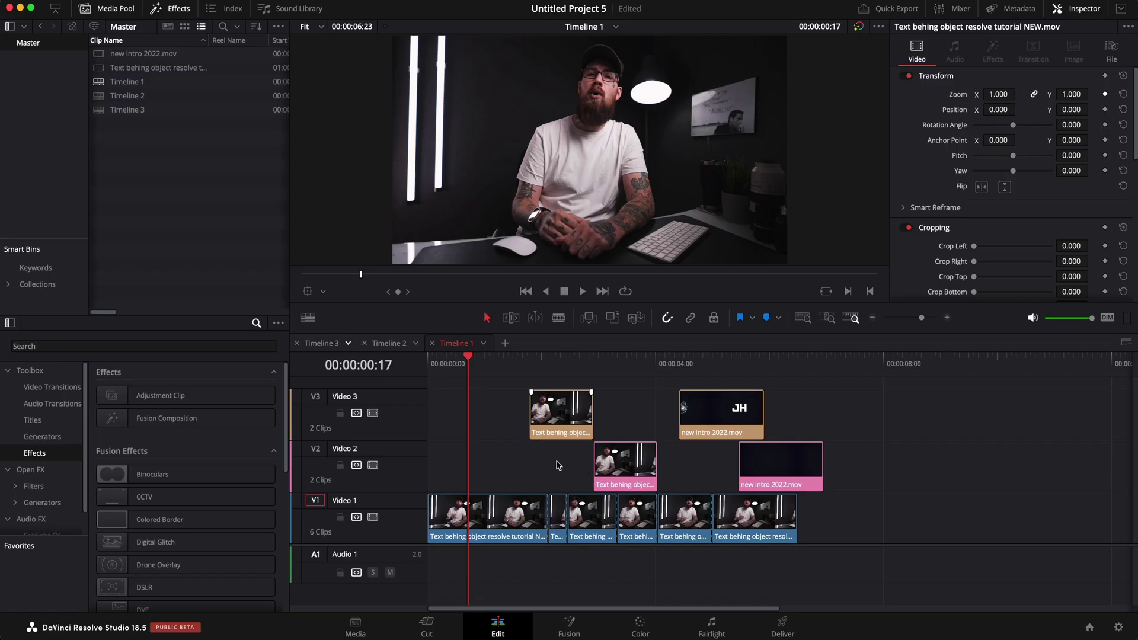
{"action": "left_click", "coordinate": [637, 456]}
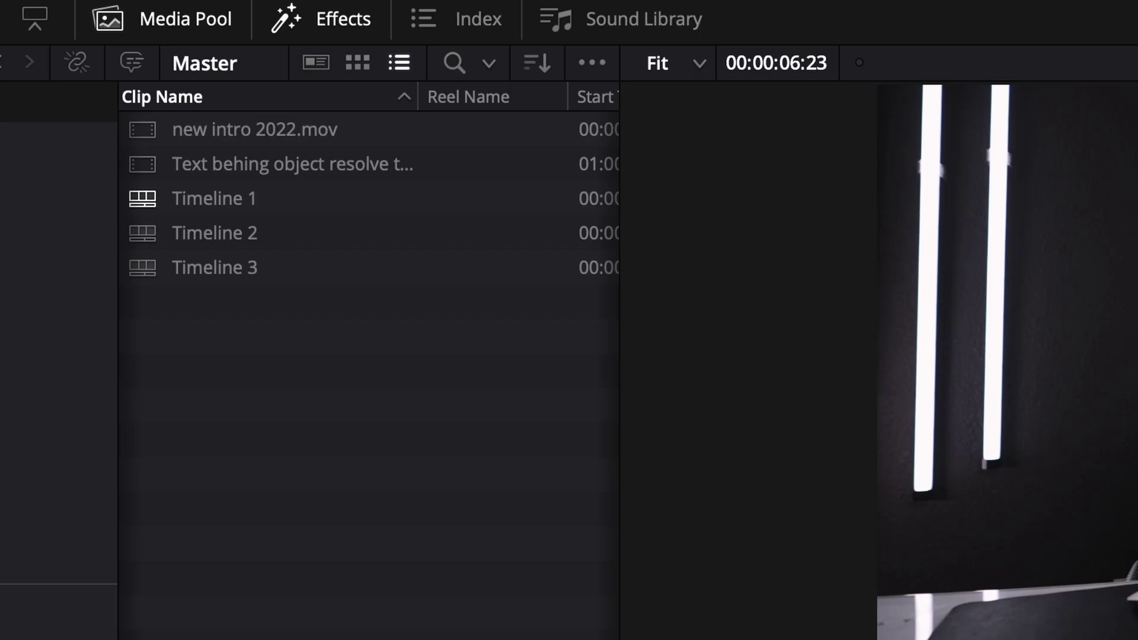
- Duplicate Timeline 1, rename the copy 'Timeline 1 backup', and reopen Timeline 1 for editing
{"action": "right_click", "coordinate": [248, 201]}
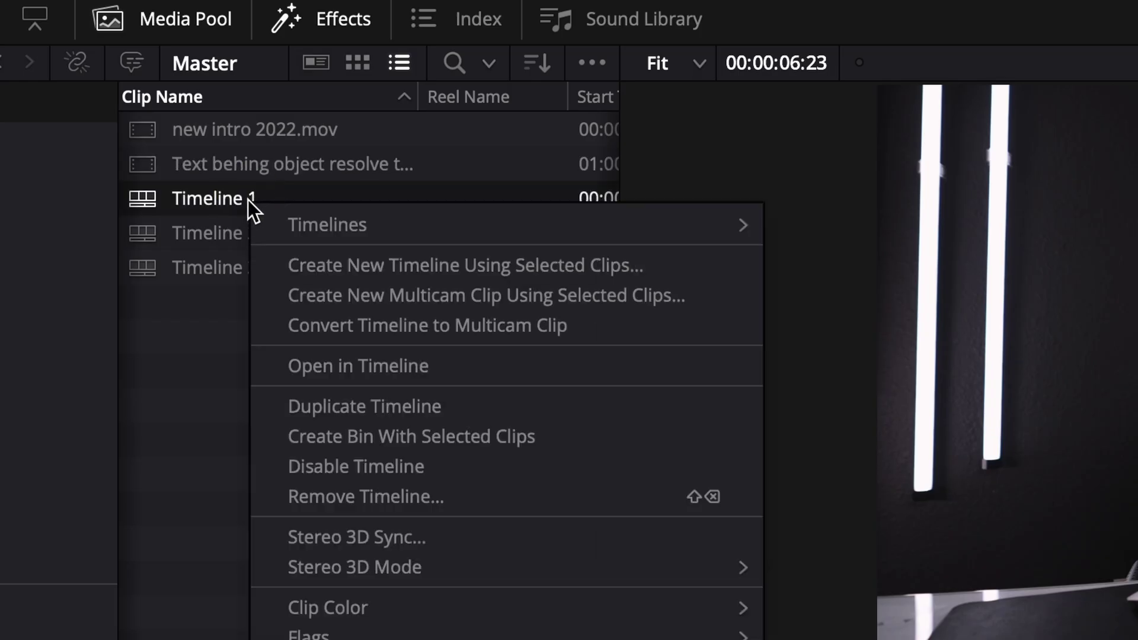
{"action": "left_click", "coordinate": [348, 407]}
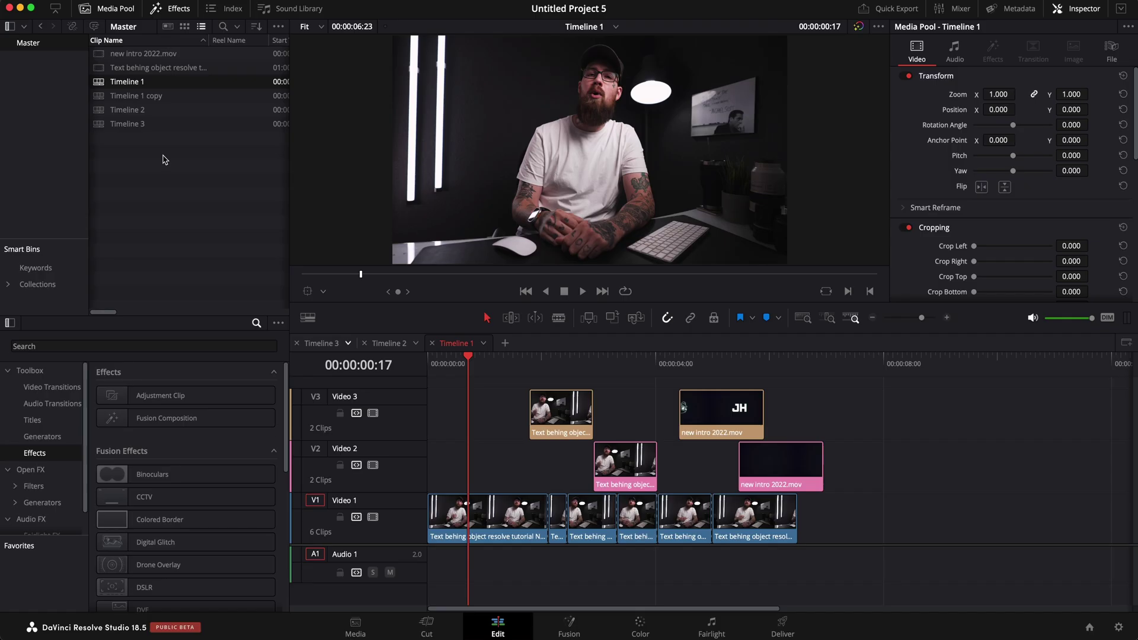
{"action": "left_click", "coordinate": [157, 82]}
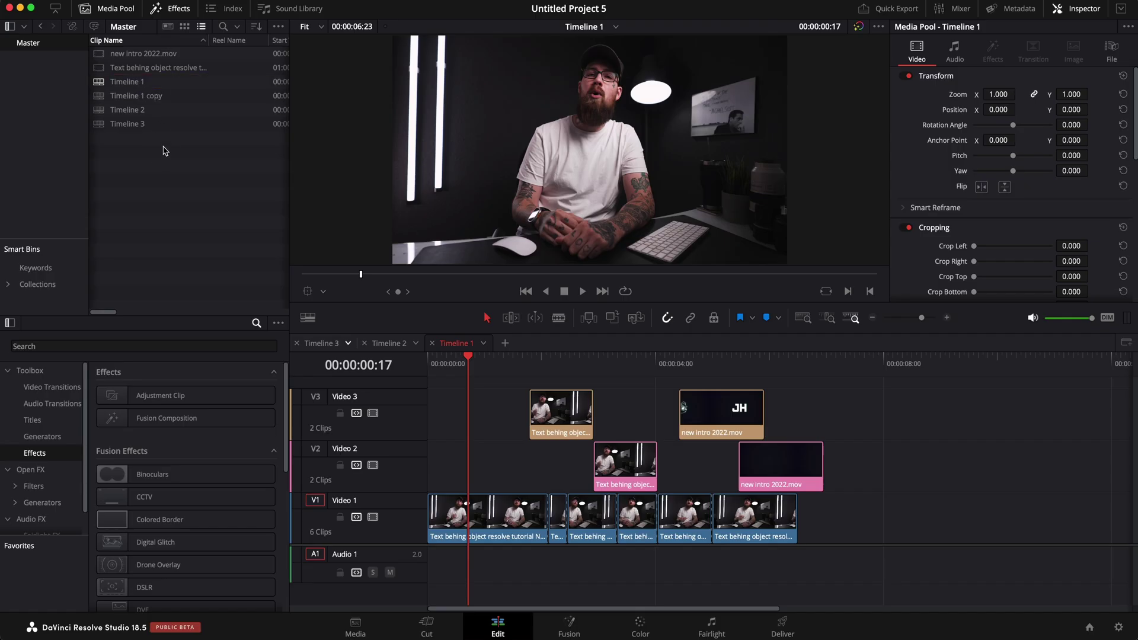
{"action": "key", "text": "super+v"}
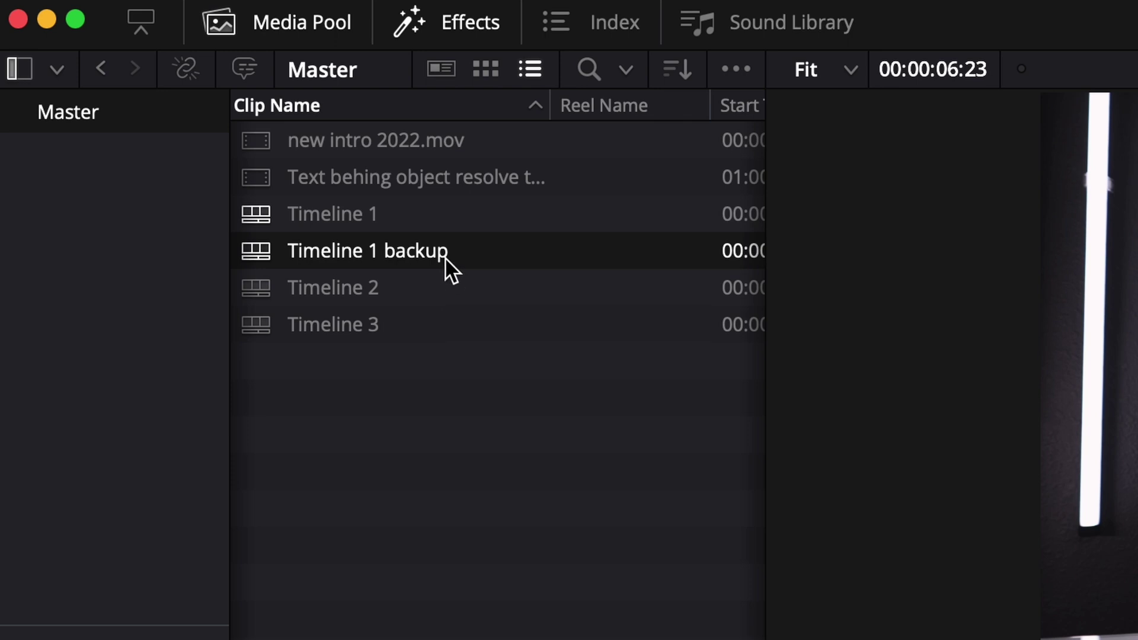
{"action": "double_click", "coordinate": [348, 214]}
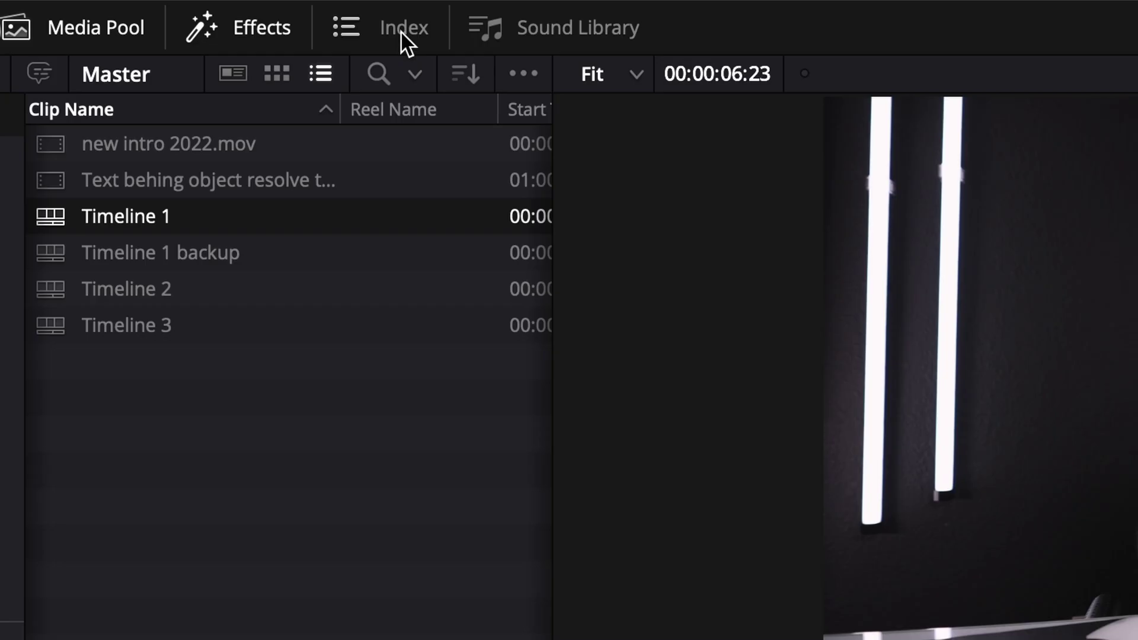
{"action": "left_click", "coordinate": [320, 1]}
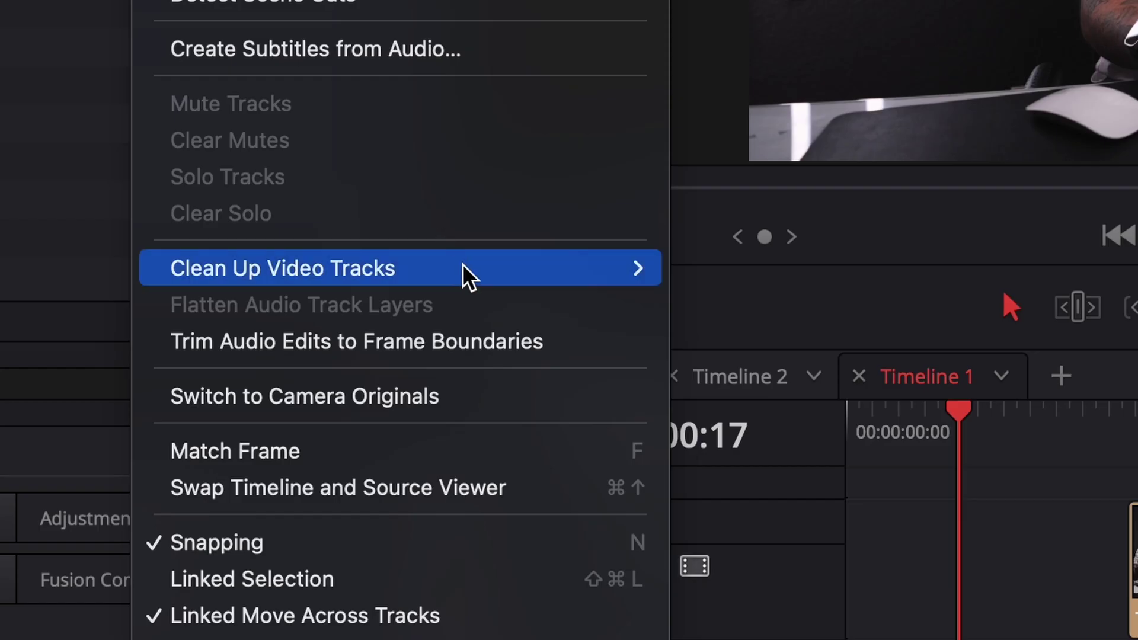
- Colour the unused clips teal with Clean Up Video Tracks > Change Unused Clips Color
{"action": "mouse_move", "coordinate": [467, 274]}
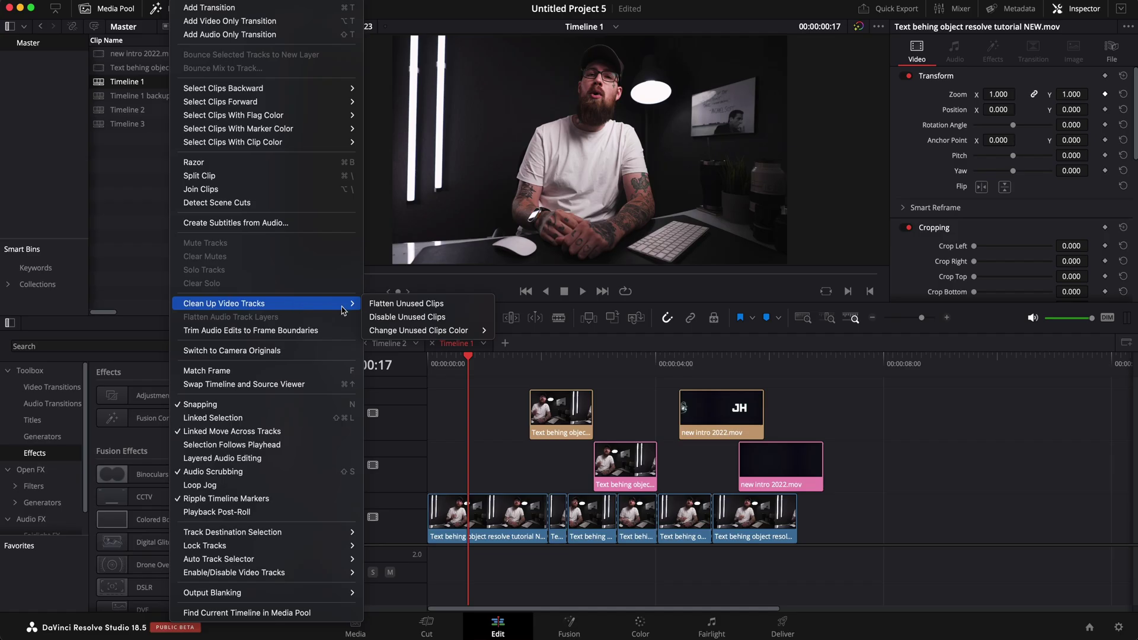
{"action": "mouse_move", "coordinate": [431, 332]}
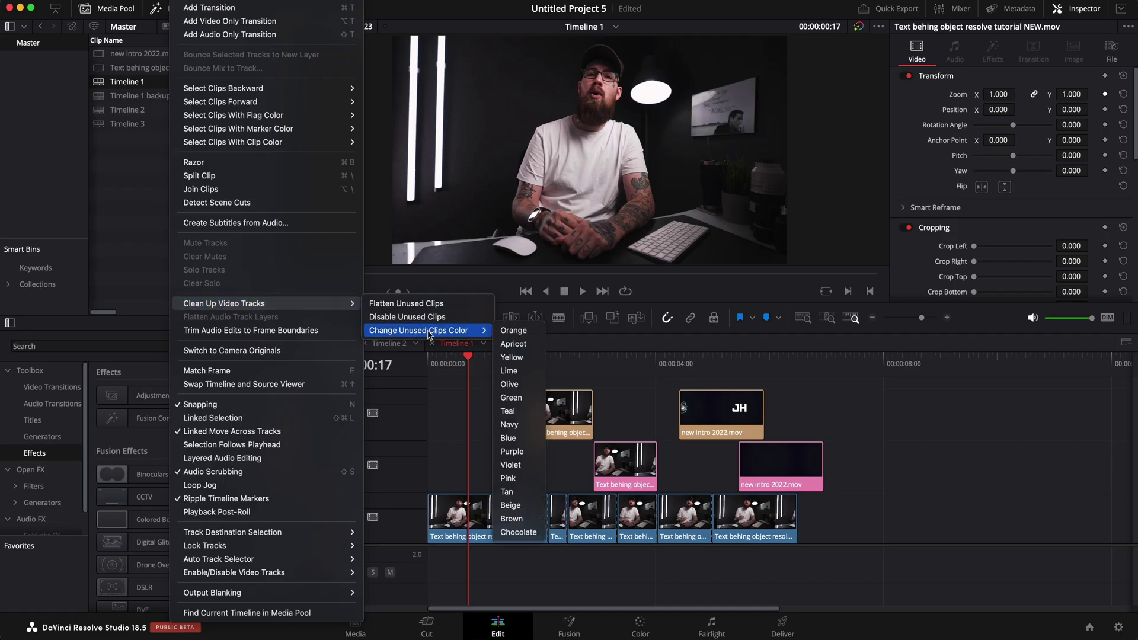
{"action": "left_click", "coordinate": [516, 411]}
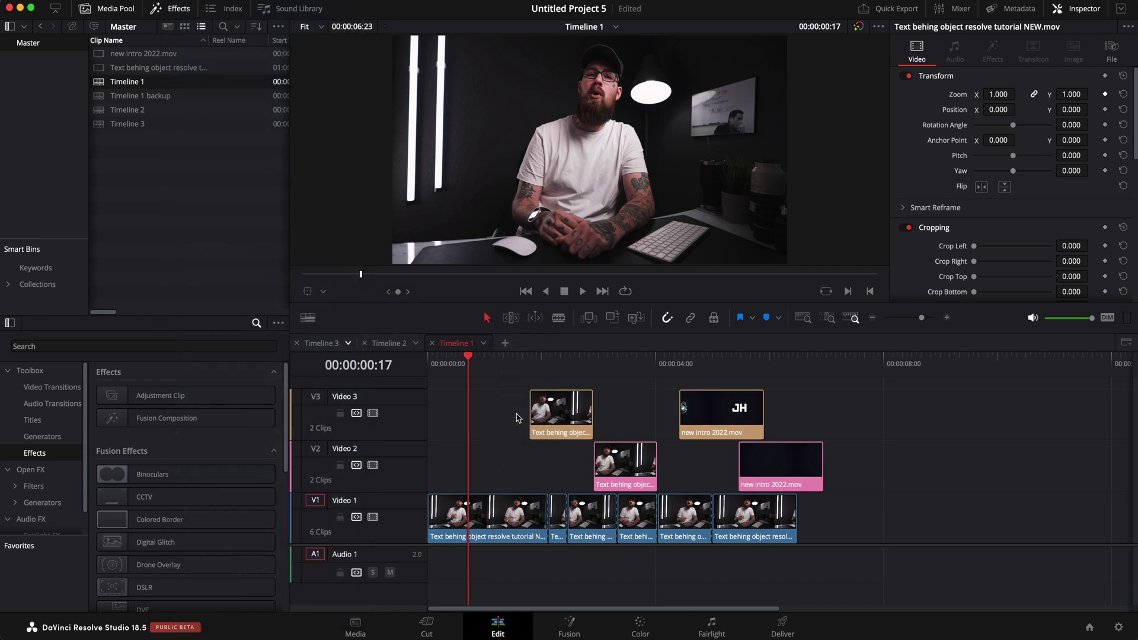
{"action": "left_click", "coordinate": [673, 364]}
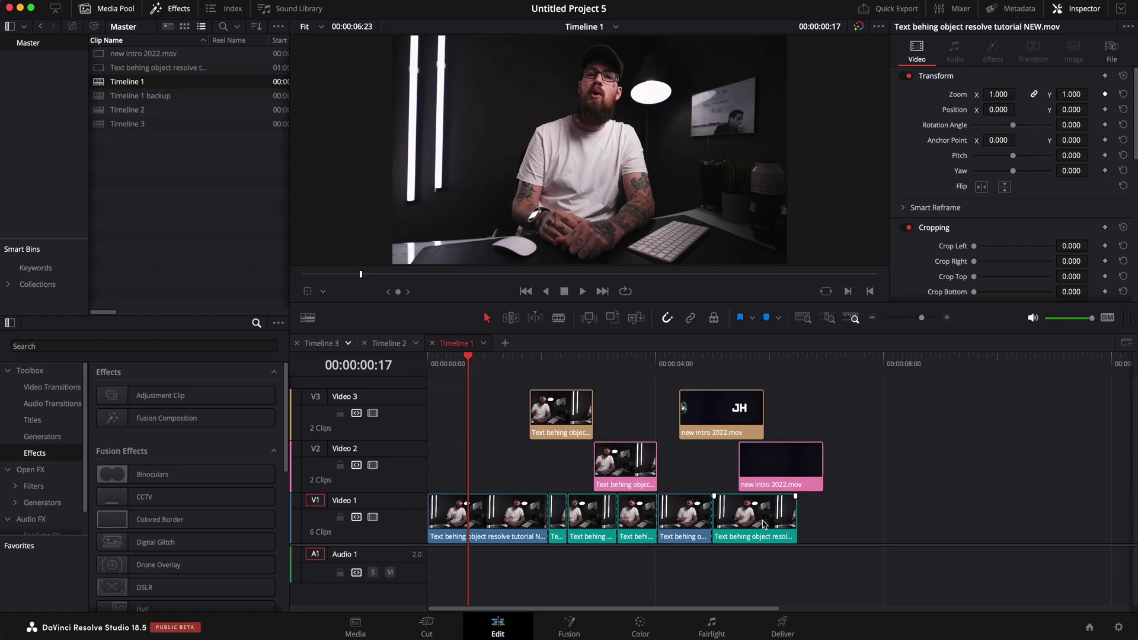
- Disable and re-enable the last clip on Video 1 with D
{"action": "left_click", "coordinate": [751, 528]}
{"action": "key", "text": "d"}
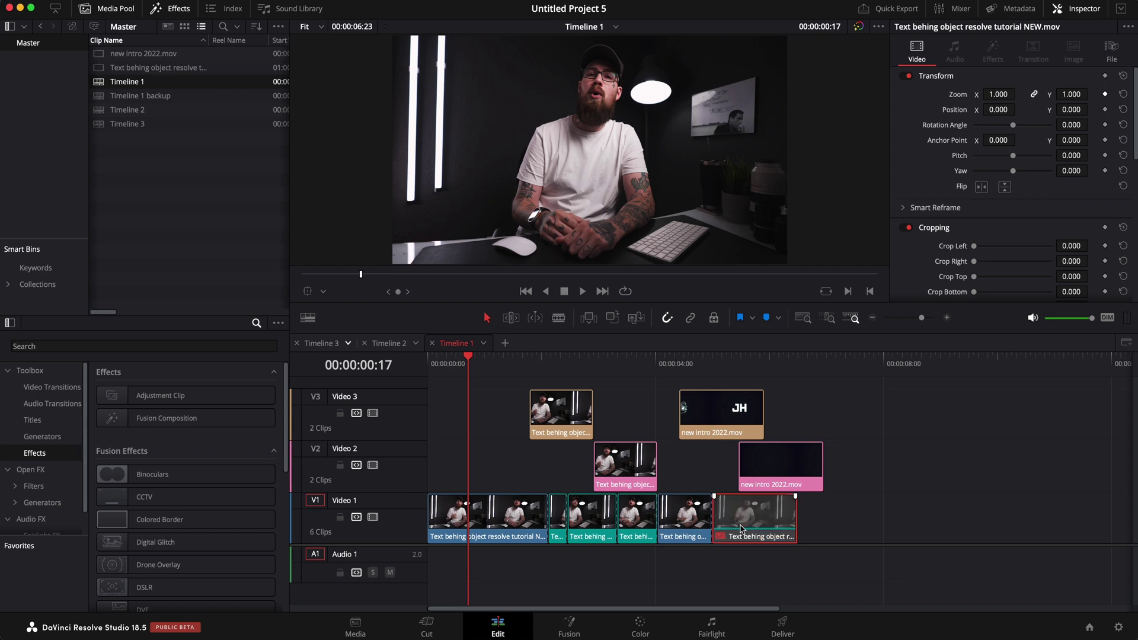
{"action": "key", "text": "d"}
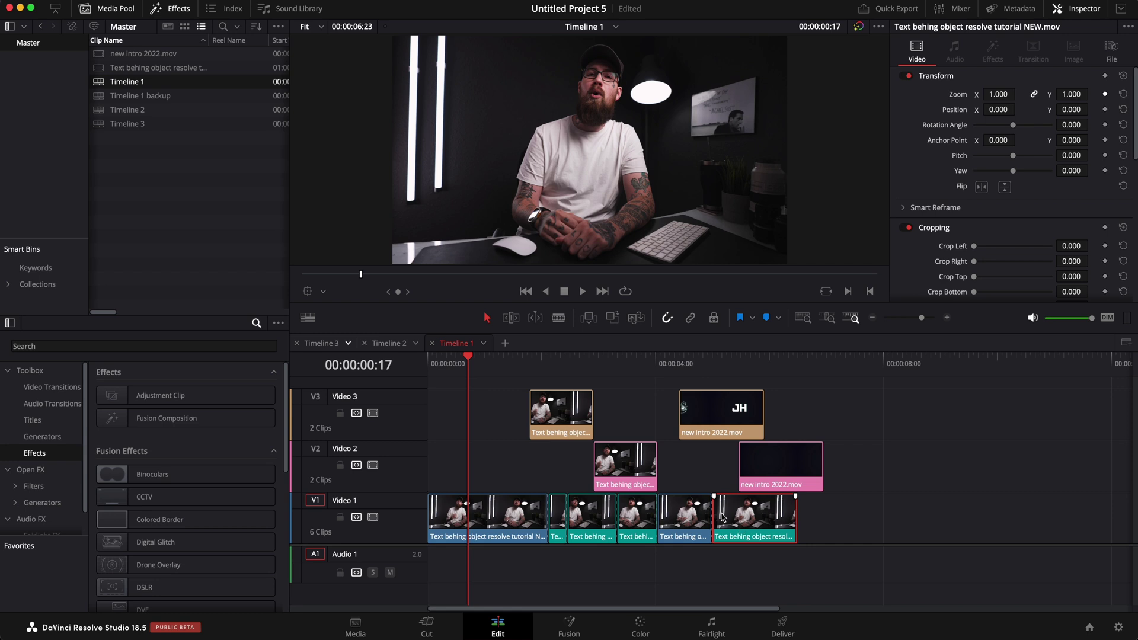
- Disable the unused clips on Timeline 1 from the Clean Up Video Tracks menu
{"action": "left_click", "coordinate": [191, 2]}
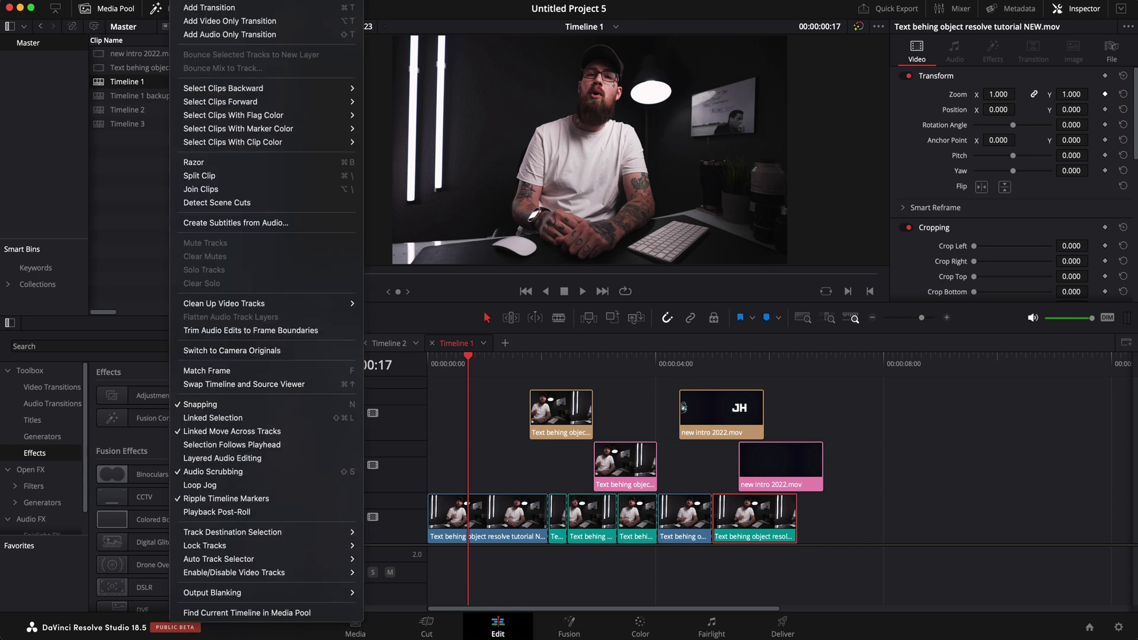
{"action": "mouse_move", "coordinate": [261, 305]}
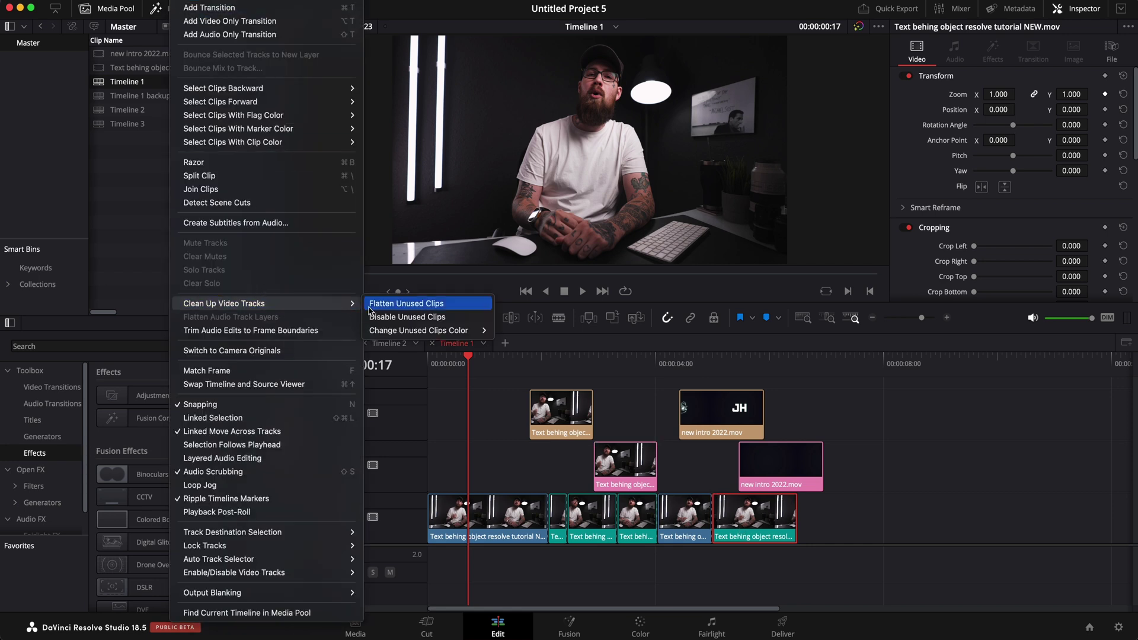
{"action": "left_click", "coordinate": [421, 322]}
{"action": "left_click", "coordinate": [665, 366]}
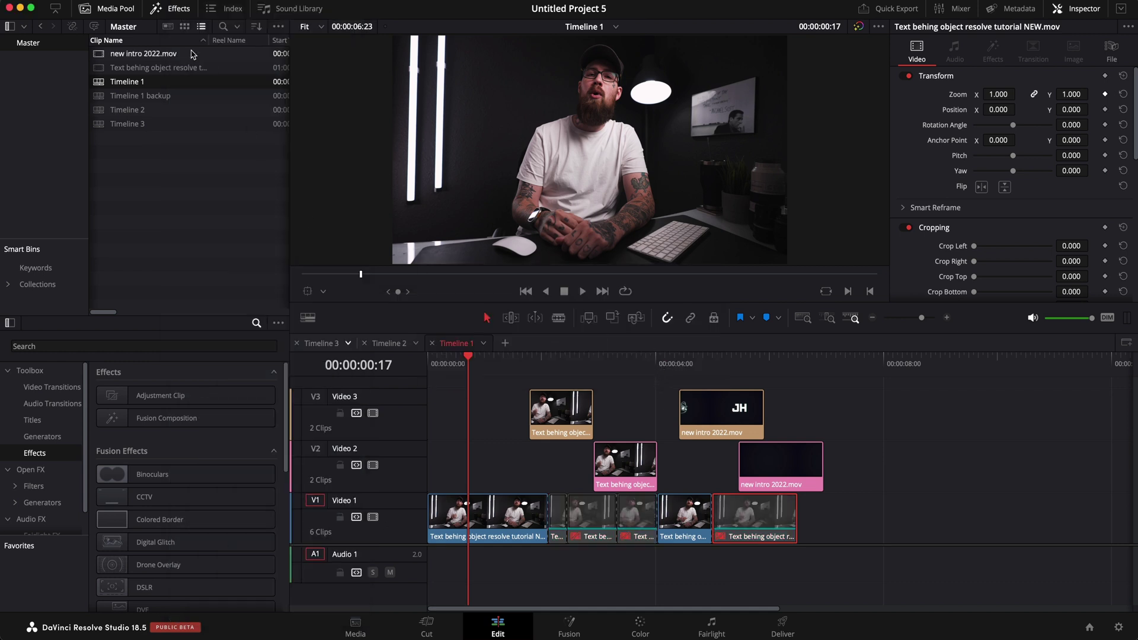
- Flatten the unused clips out of the tracks, removing 4 edits and Video 3
{"action": "left_click", "coordinate": [190, 7]}
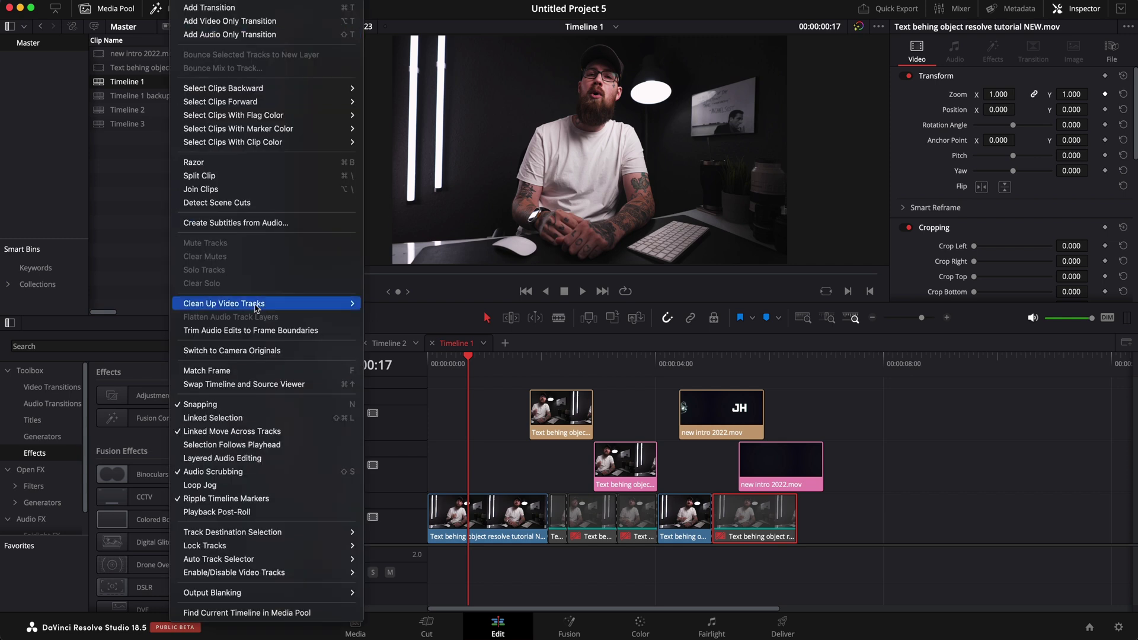
{"action": "mouse_move", "coordinate": [332, 307]}
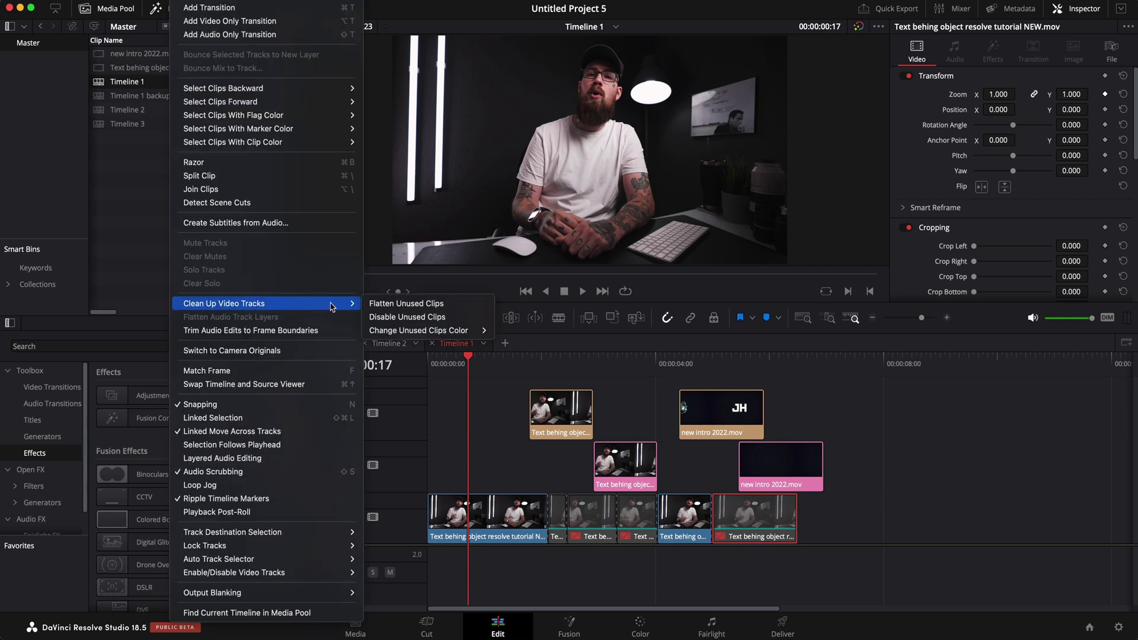
{"action": "left_click", "coordinate": [468, 307]}
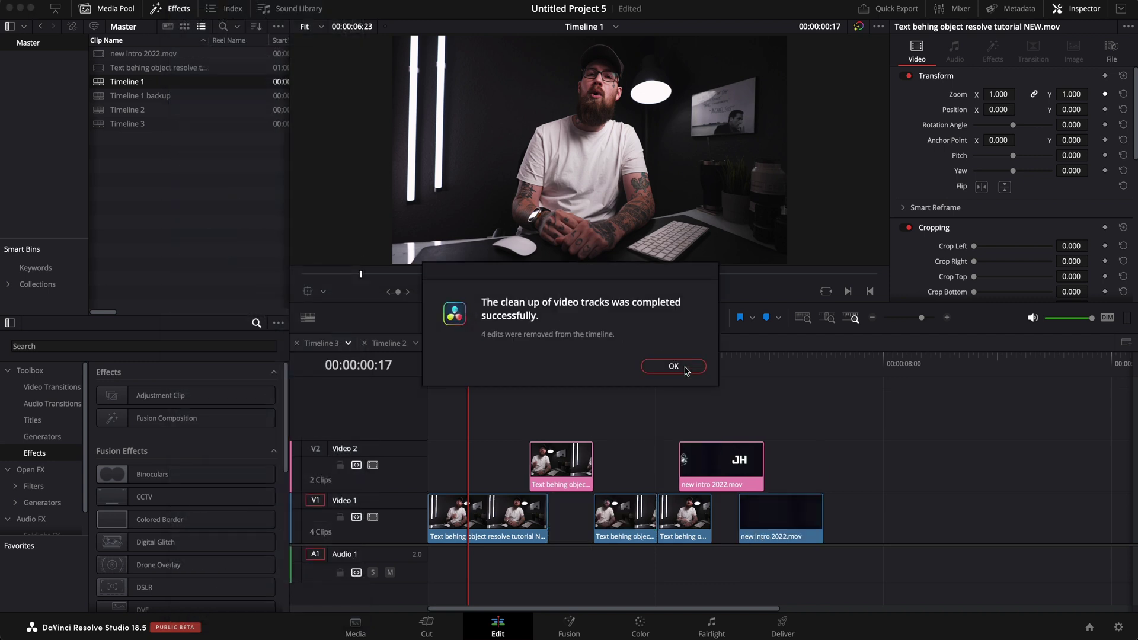
{"action": "left_click", "coordinate": [676, 368]}
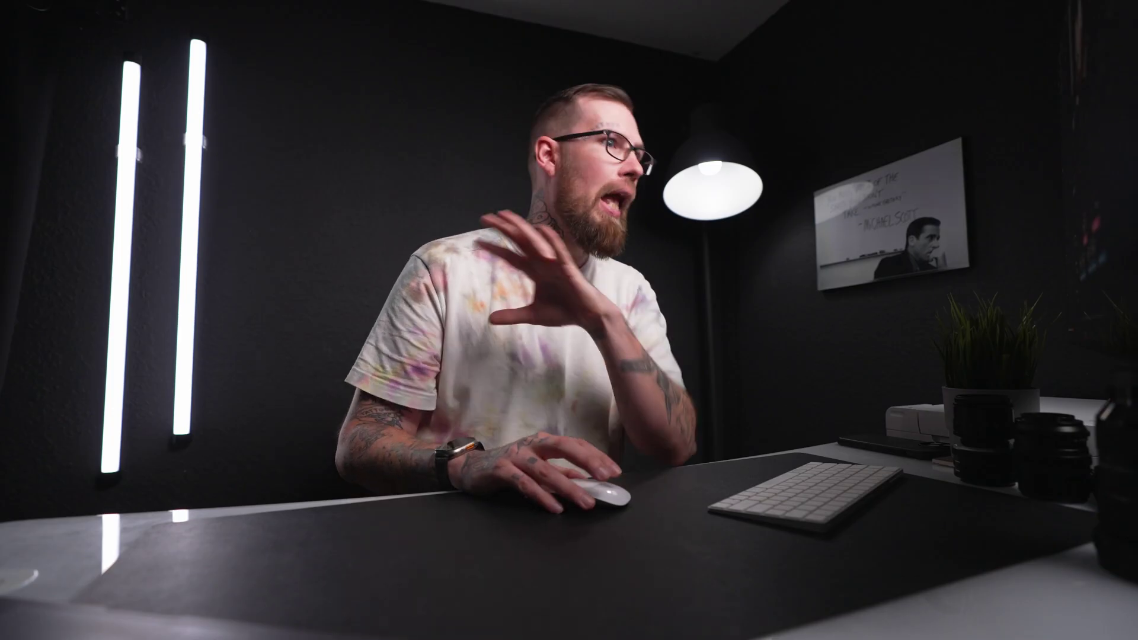